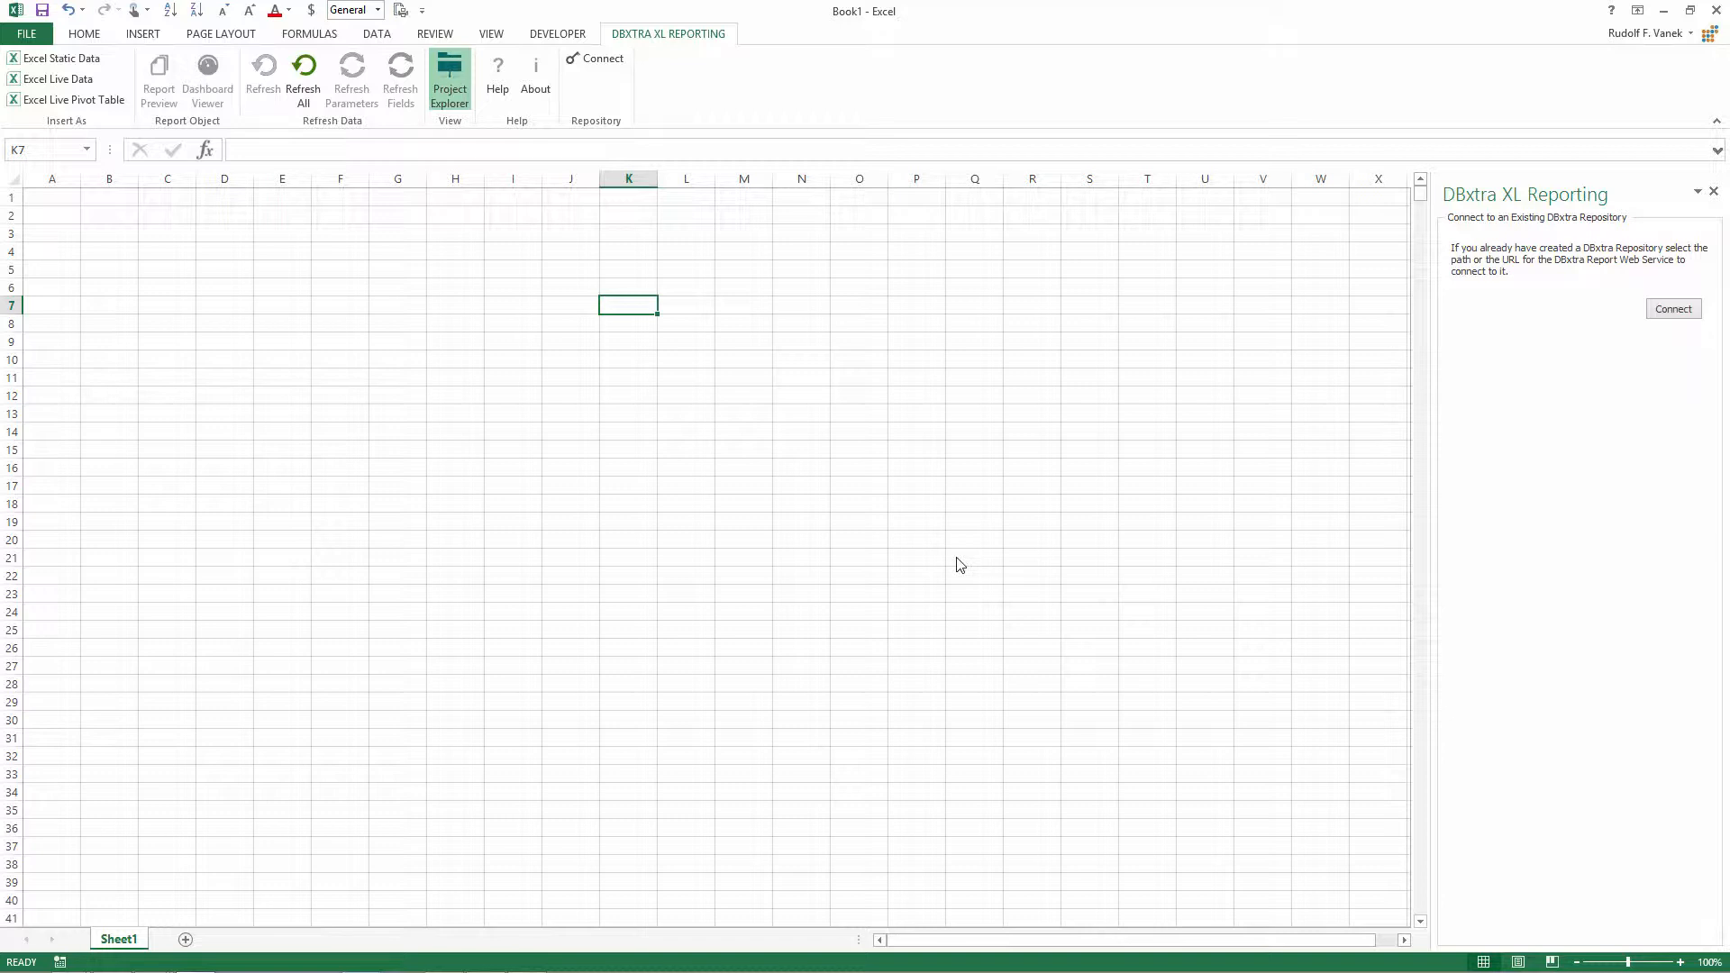
click(602, 59)
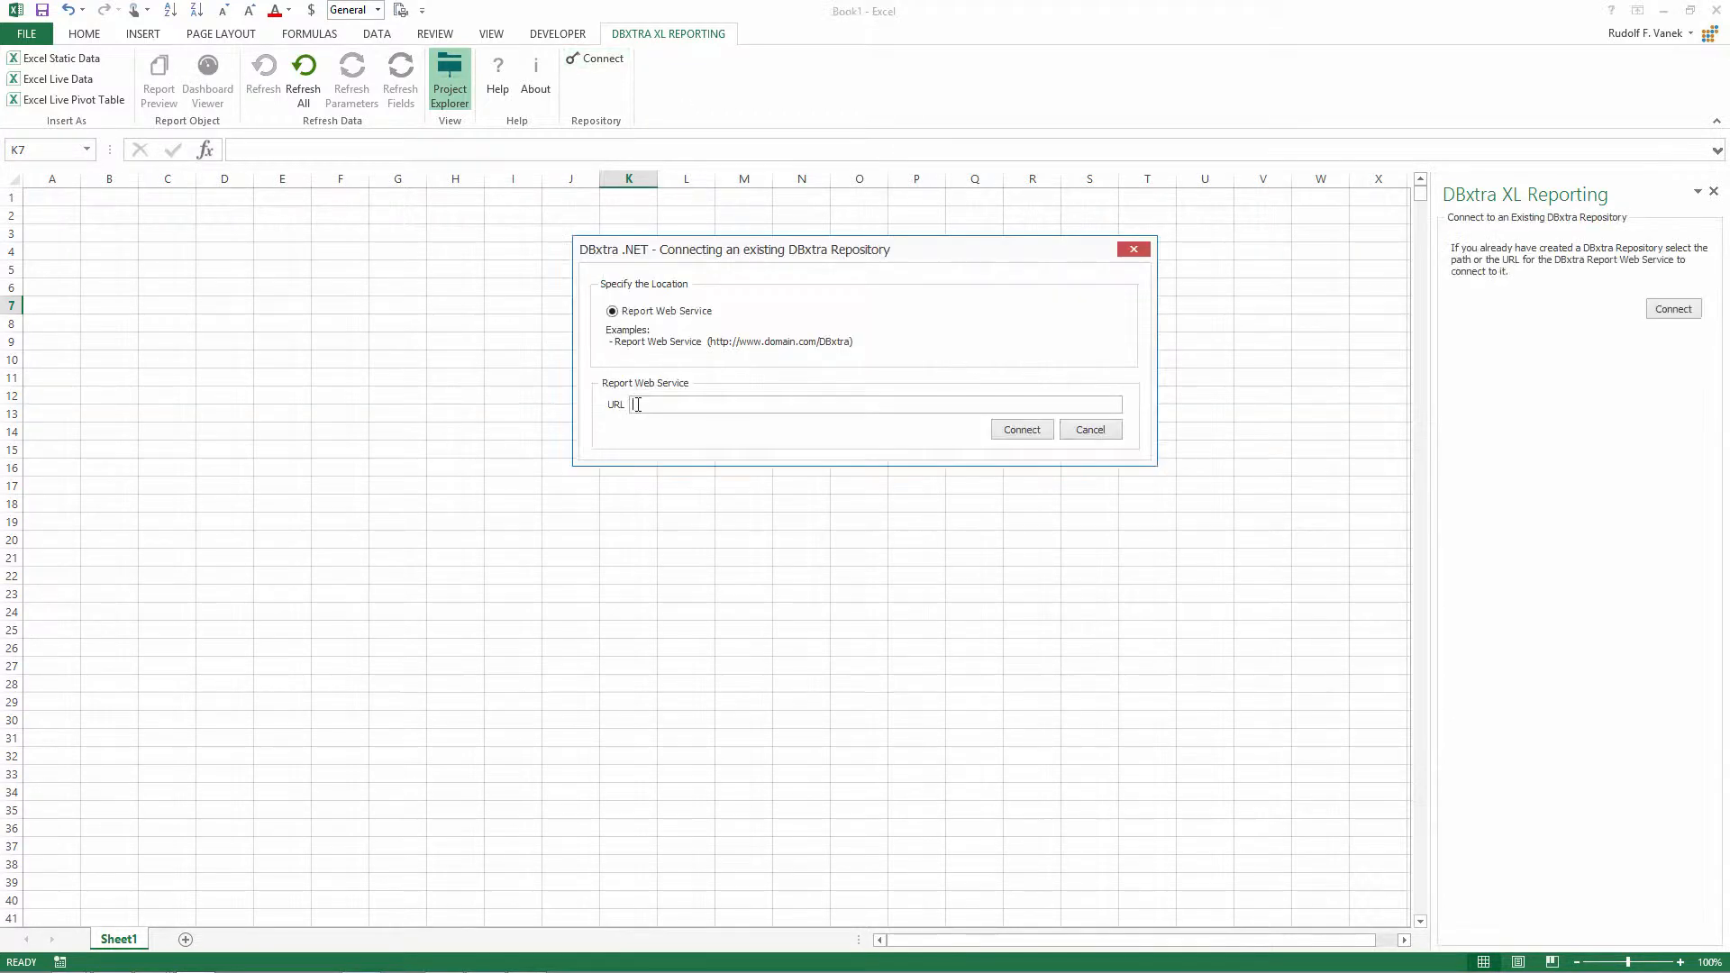
text(http://localhost:8080/DBxtra.NET)
click(1017, 437)
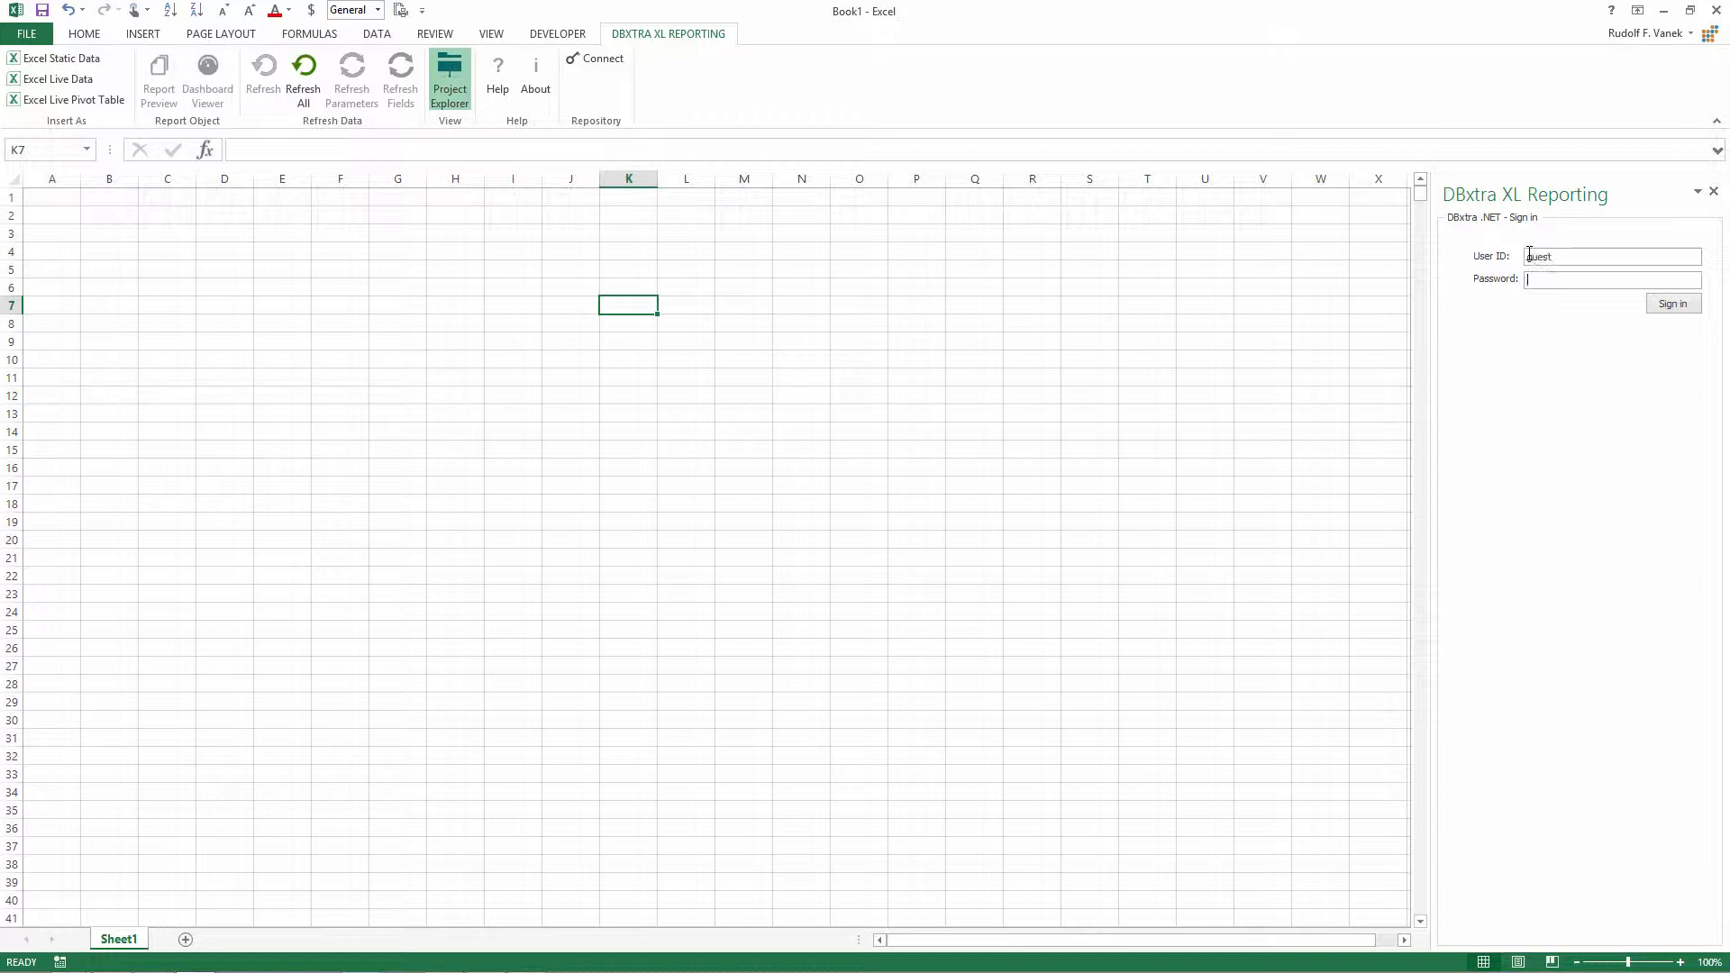
click(1669, 302)
Step: Check the contents of the Report Samples folder and collapse the Dashboard Samples folder in the project tree
click(1530, 251)
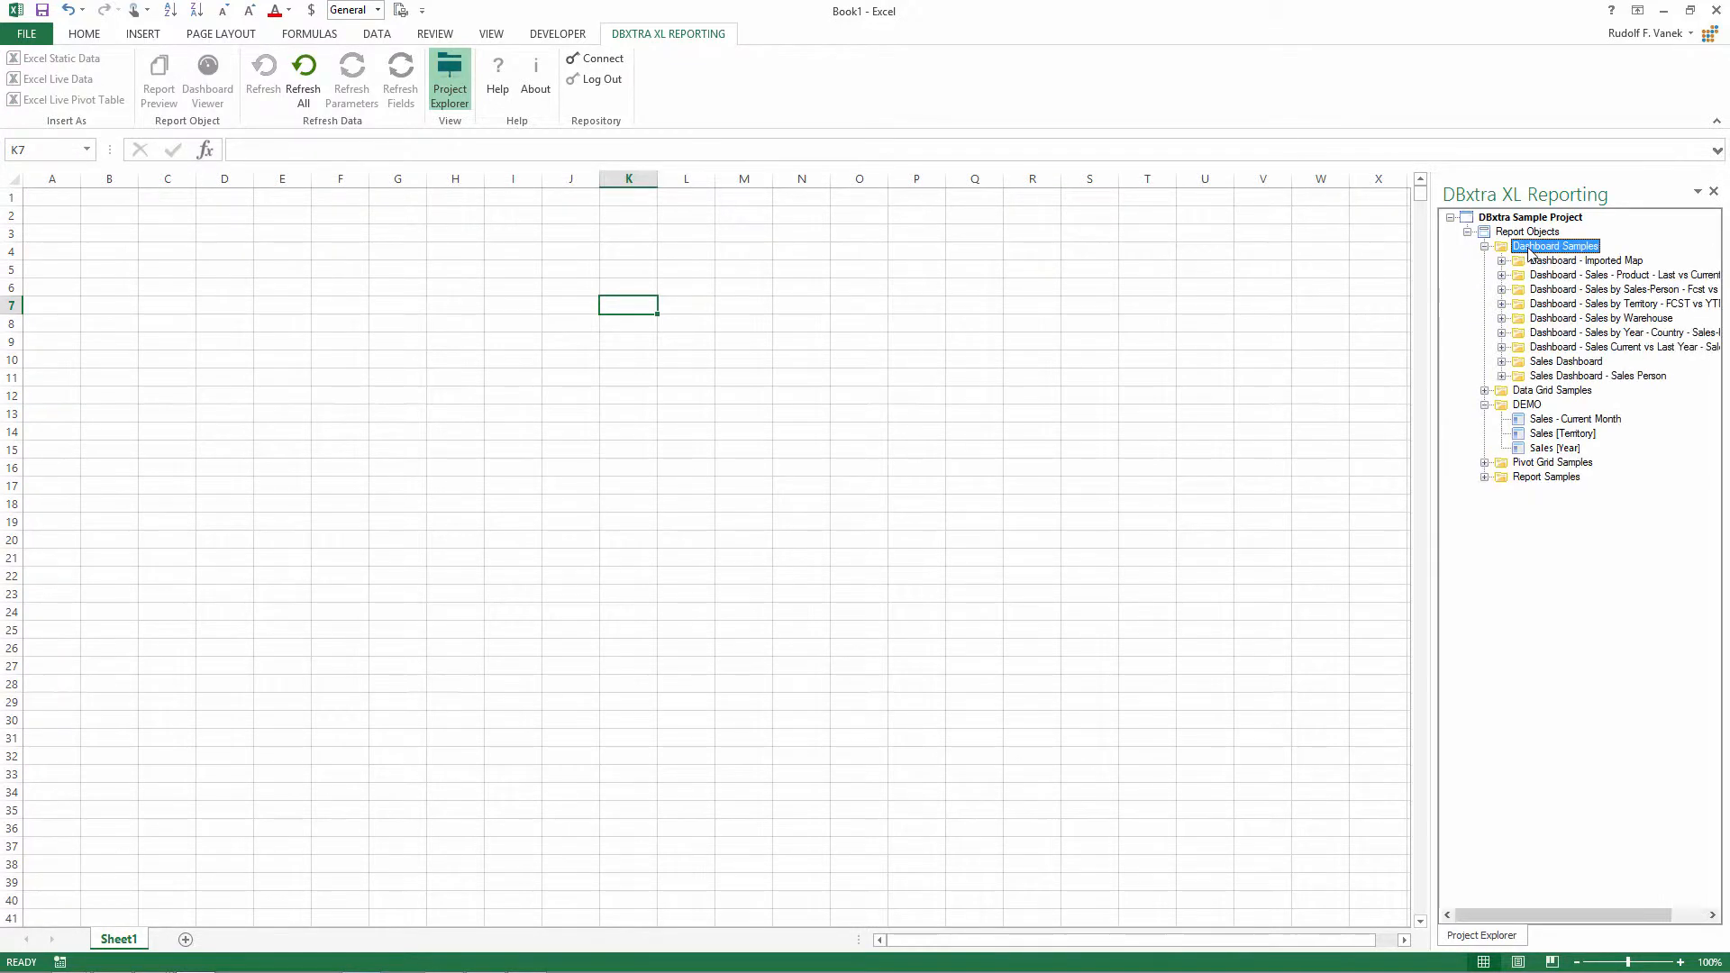
double_click(1550, 478)
double_click(1549, 478)
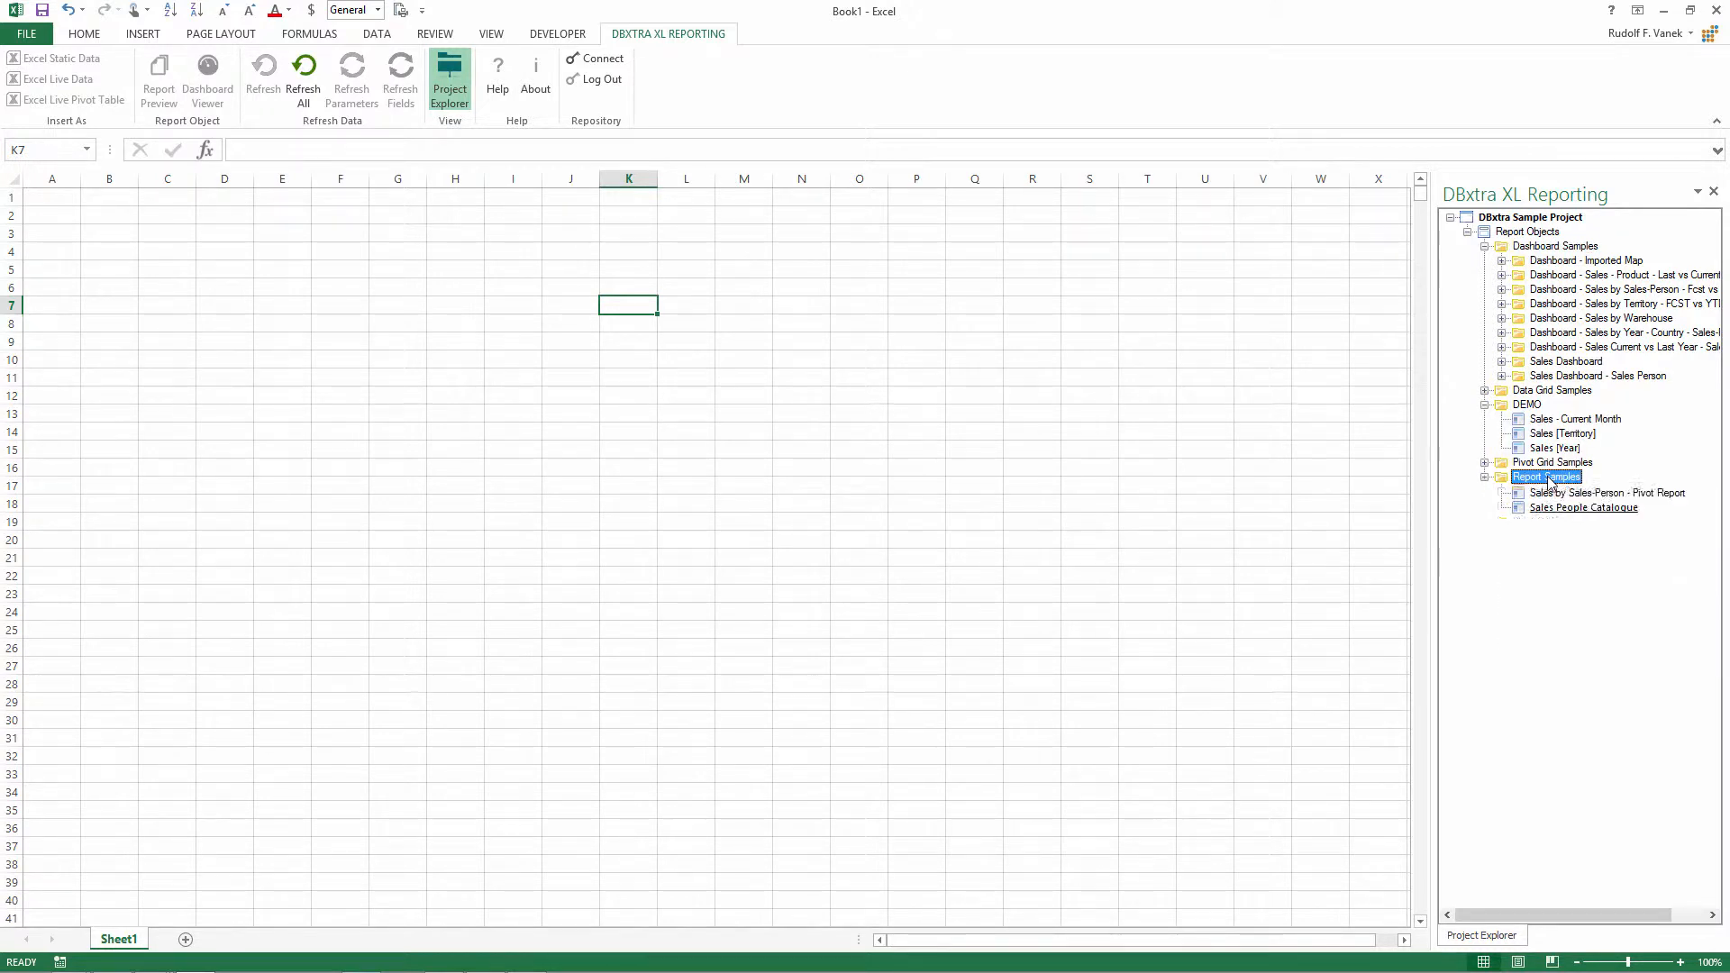
double_click(1526, 248)
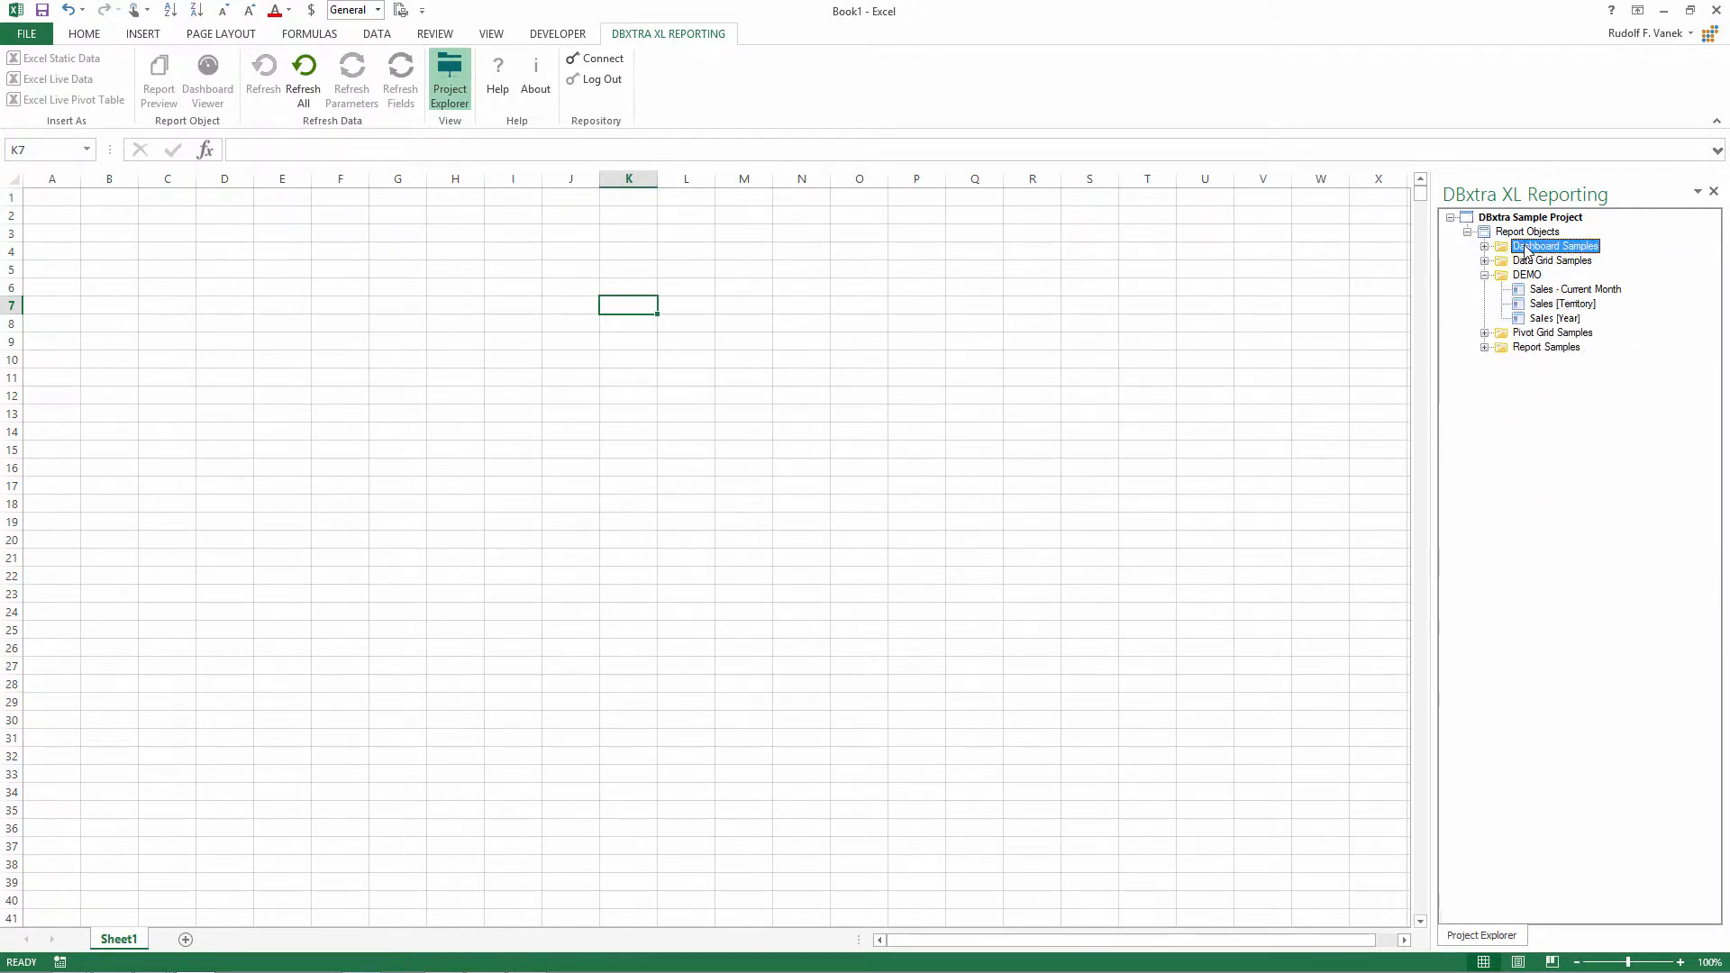
Step: Insert the Sales [Year] report as Excel Live Data on existing Sheet1 from cell A1, with Year set to 2013
click(1568, 319)
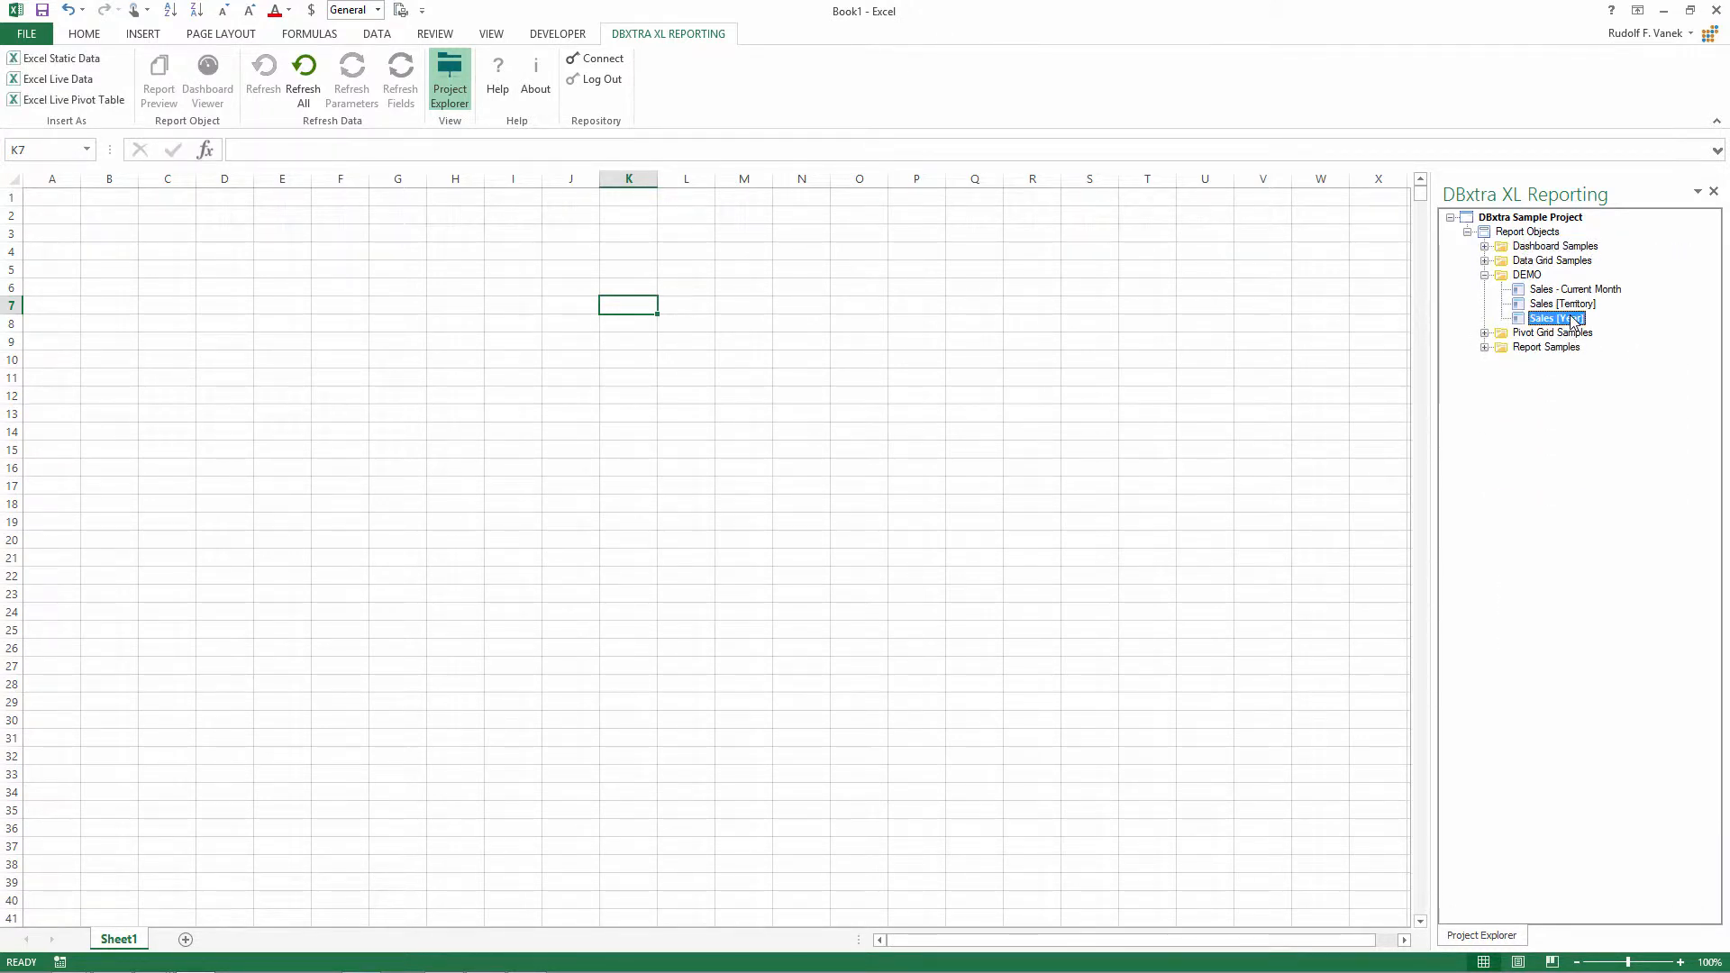
double_click(1572, 320)
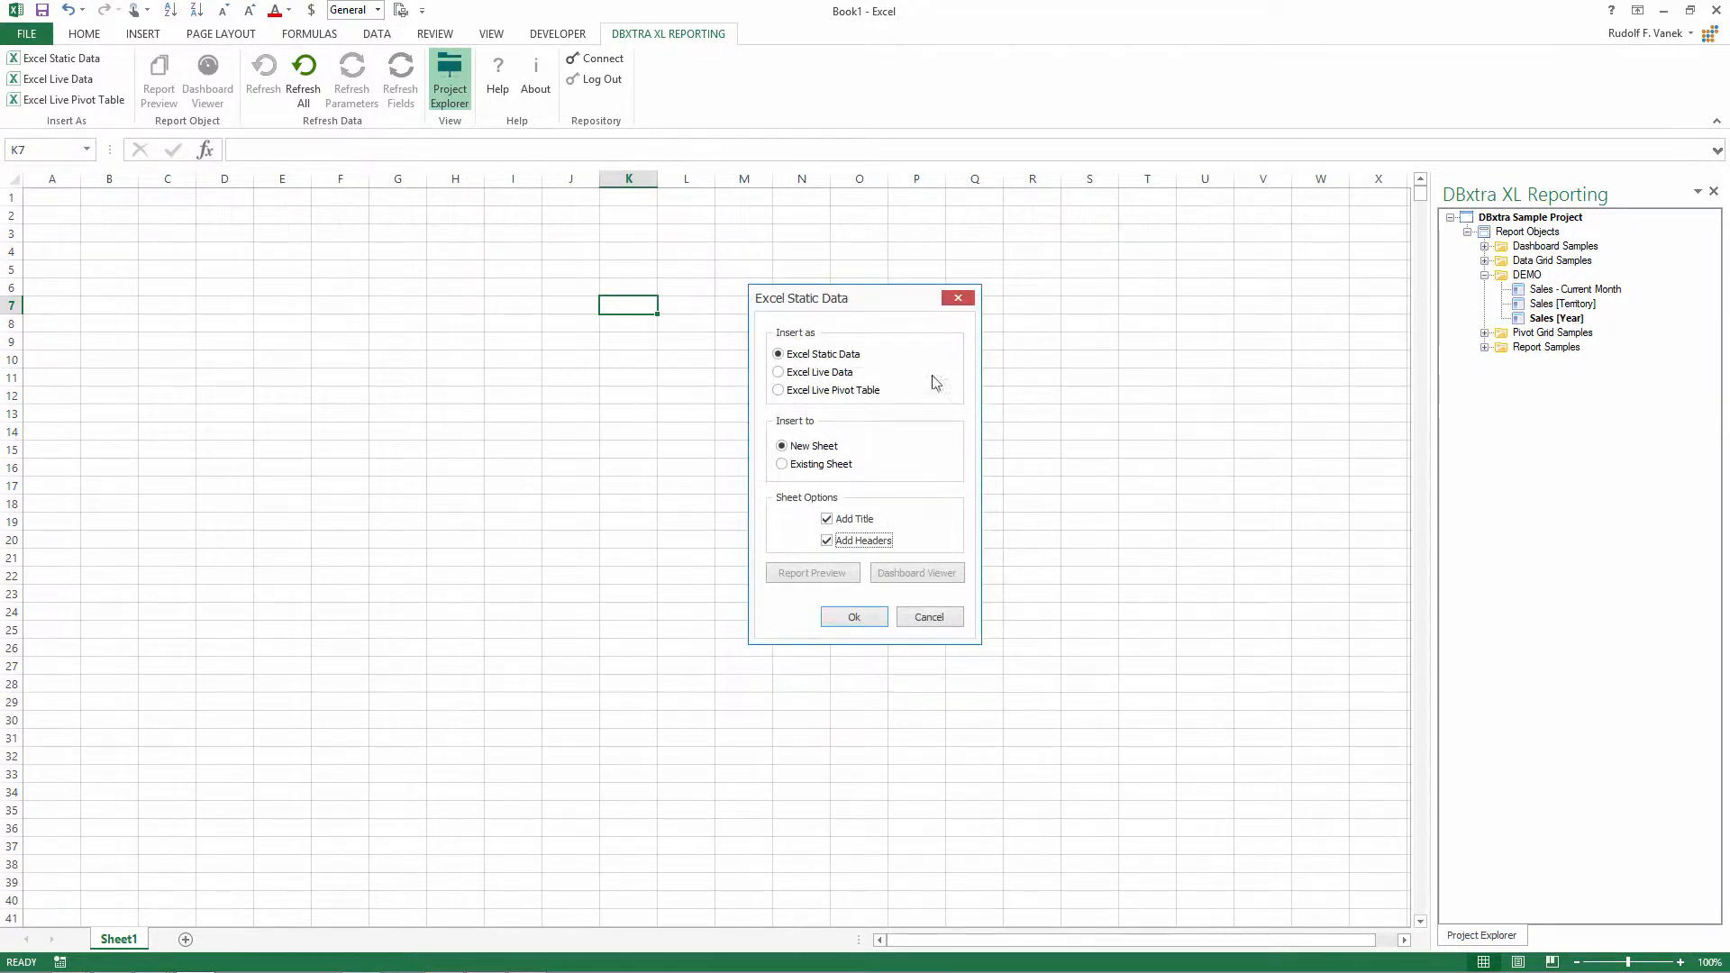
click(838, 375)
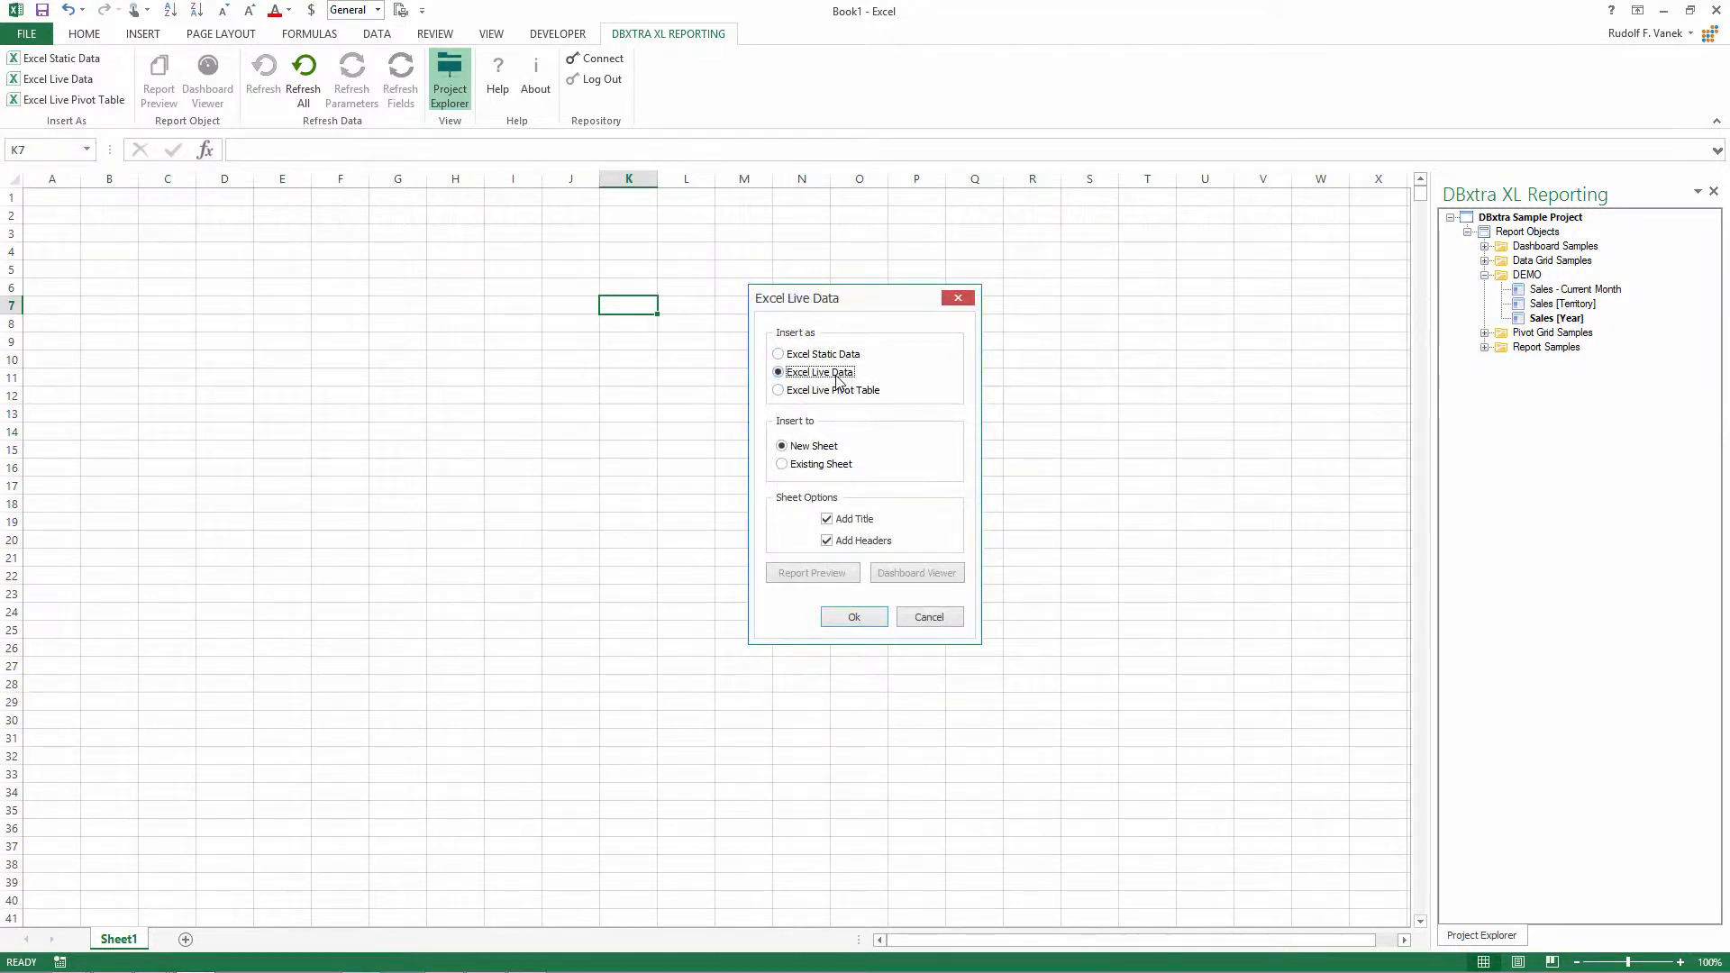
click(782, 465)
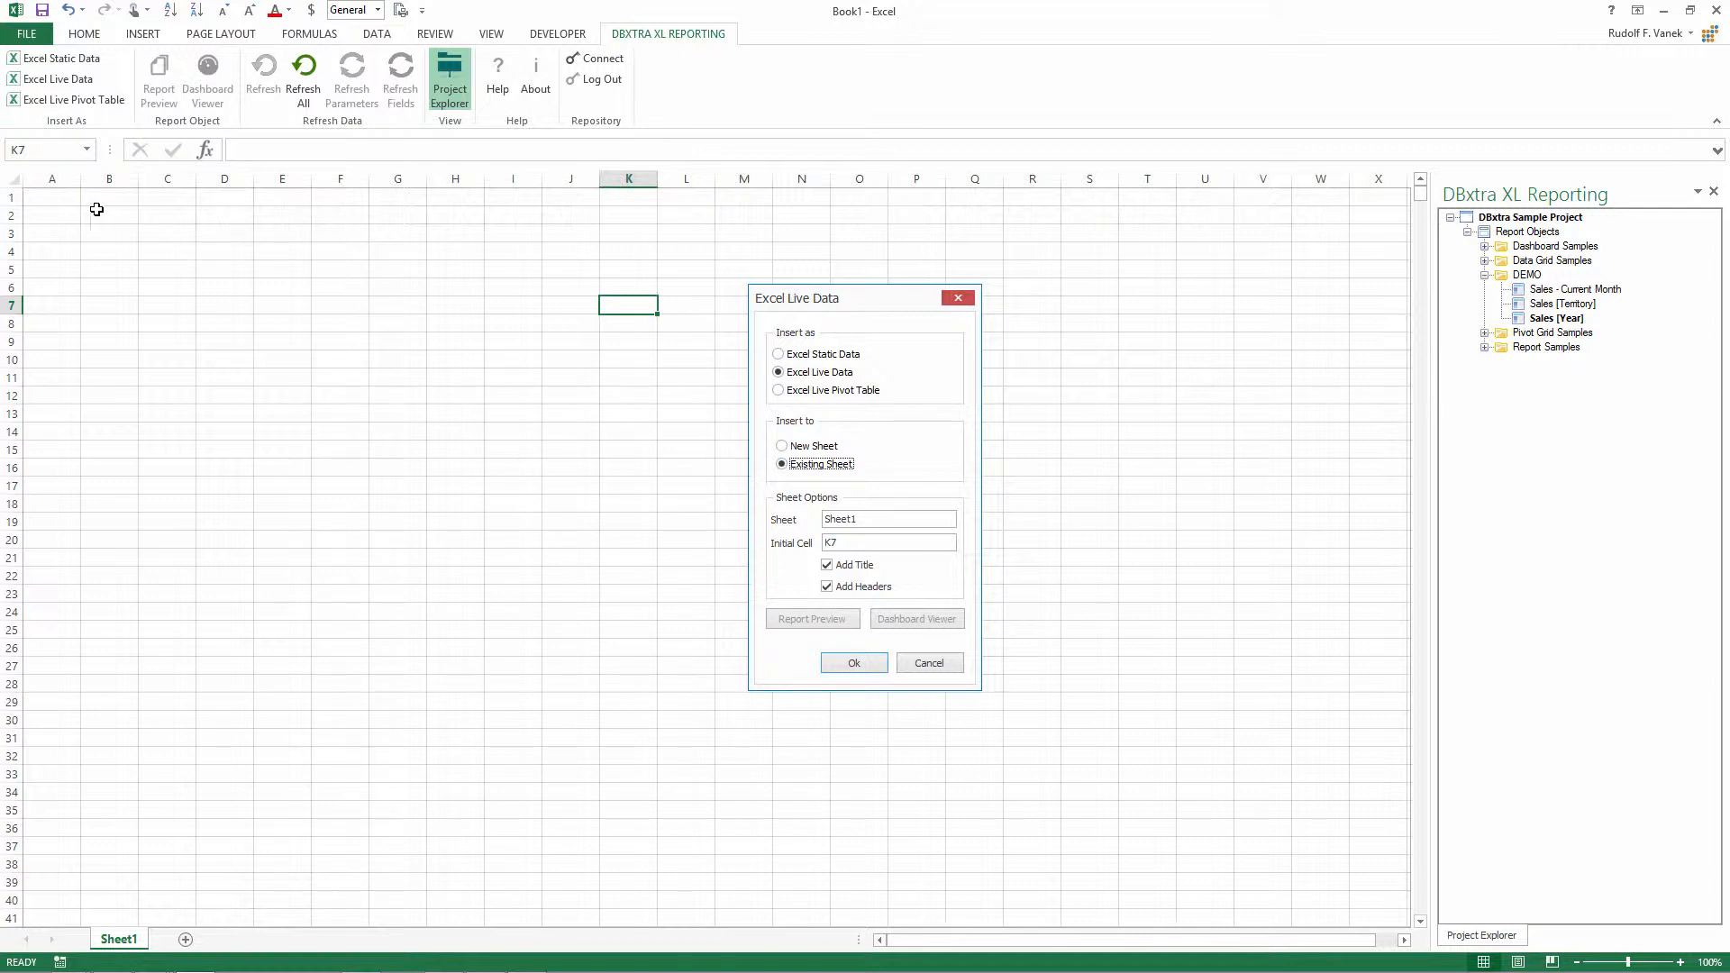
click(51, 197)
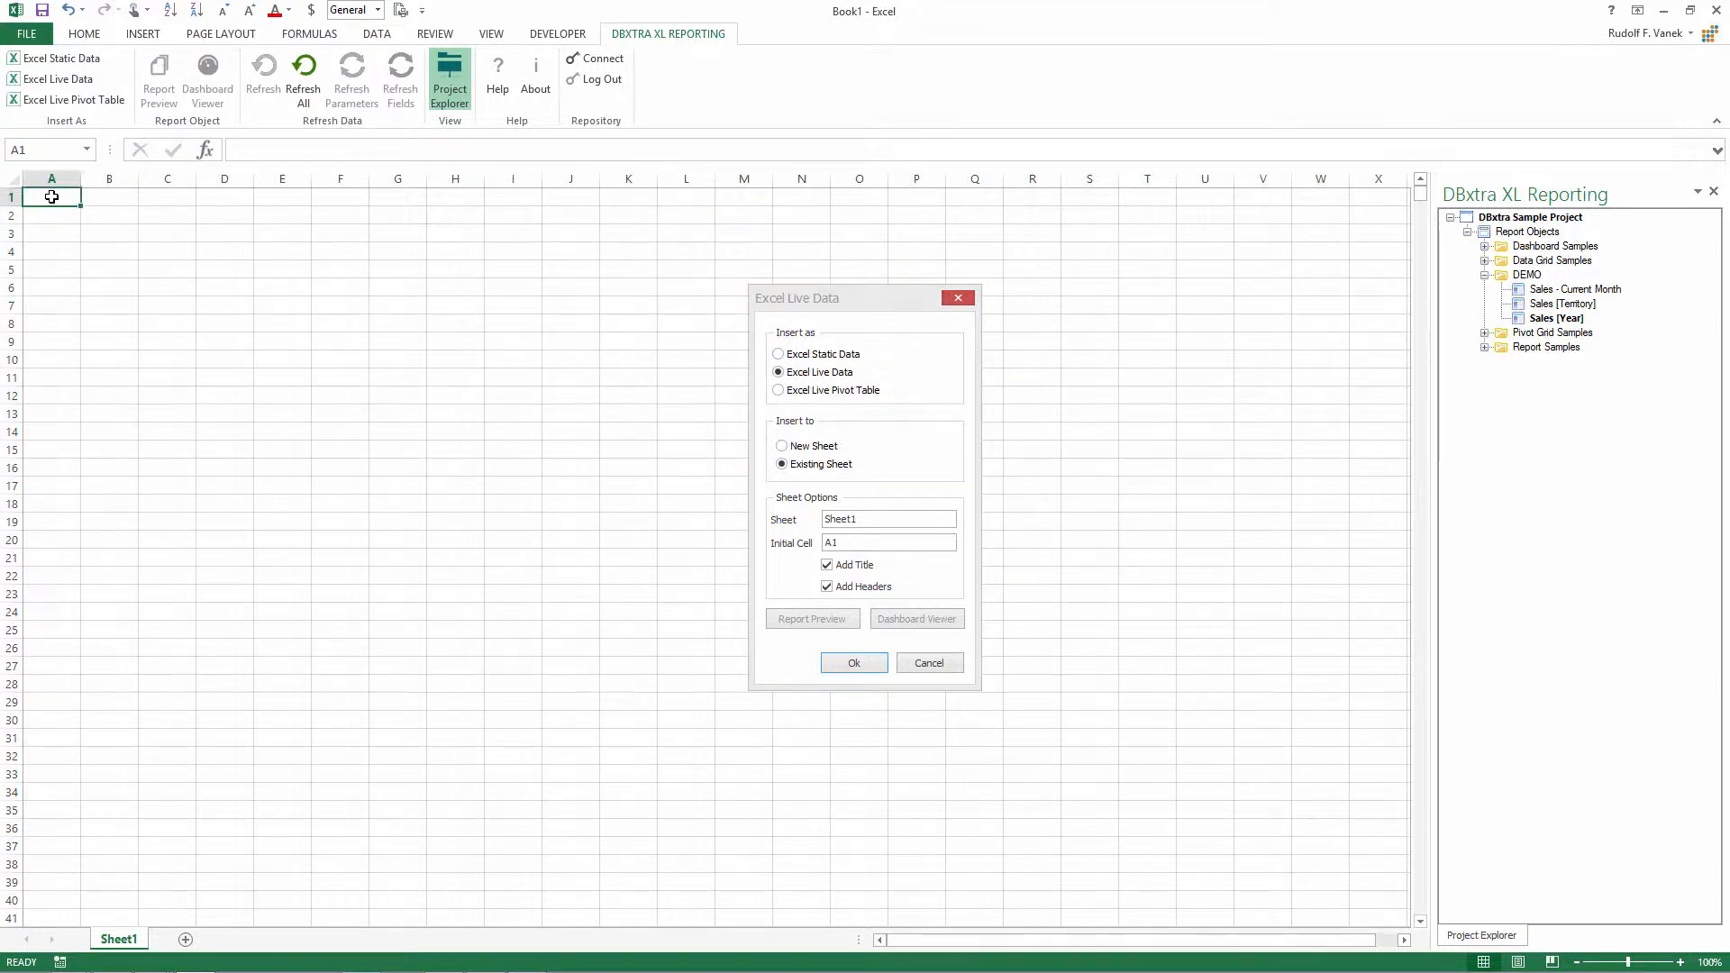
click(854, 664)
click(856, 669)
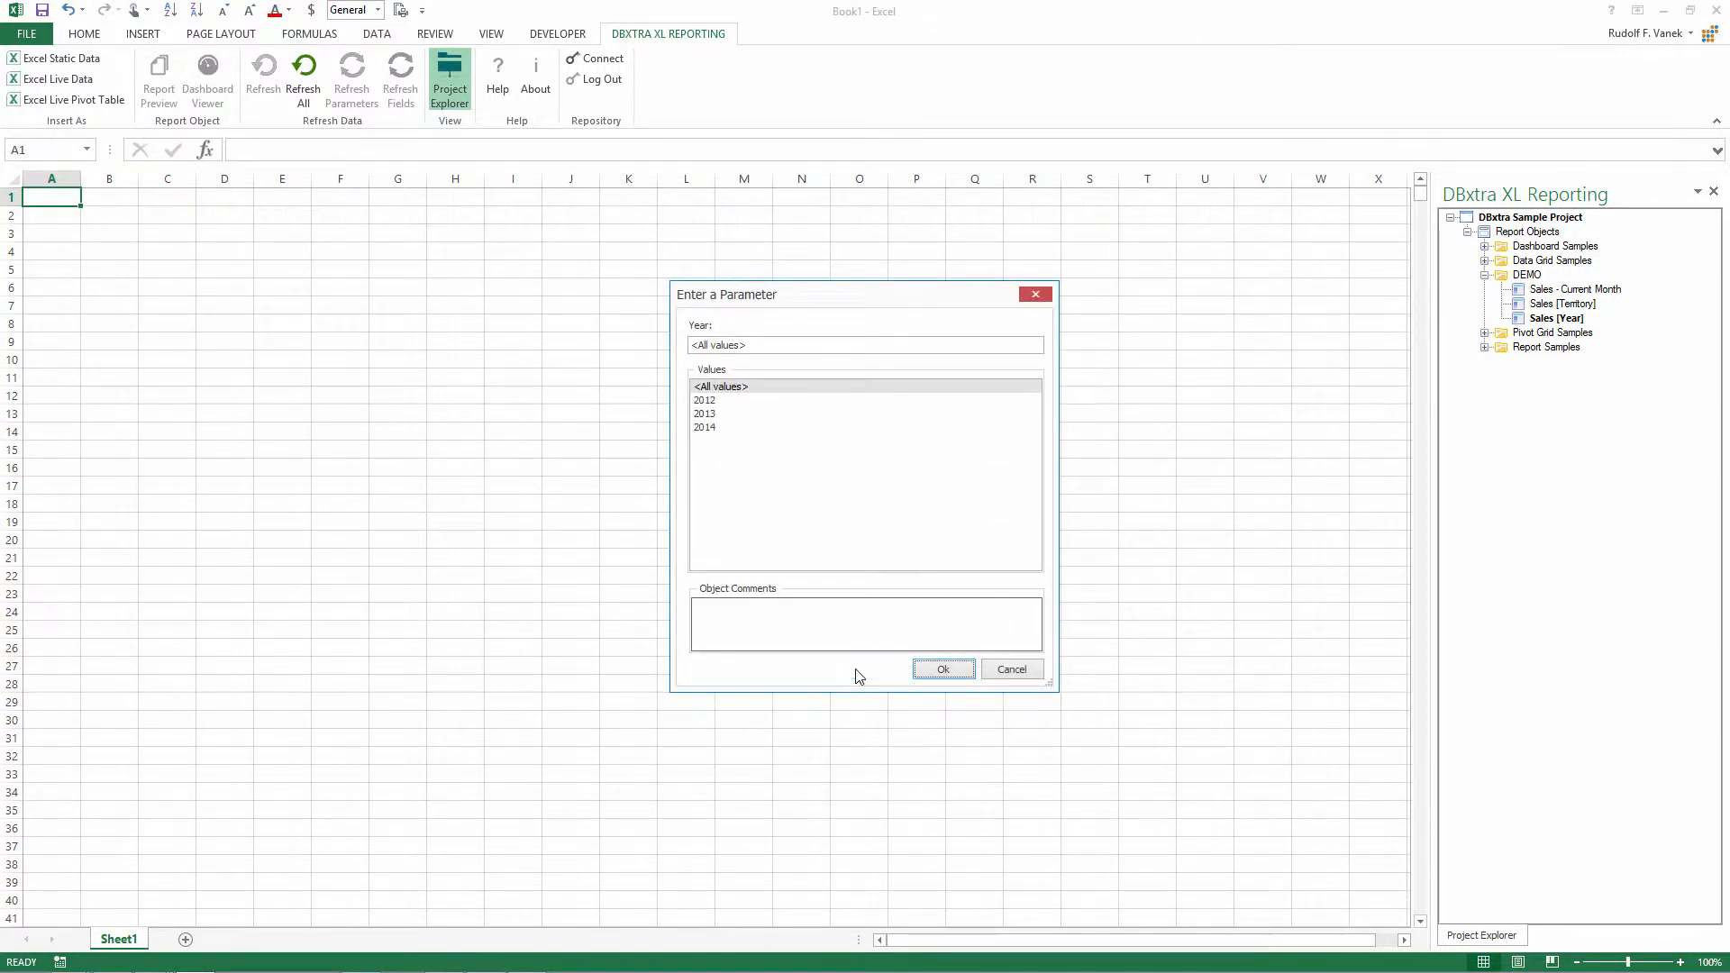
click(698, 414)
double_click(696, 417)
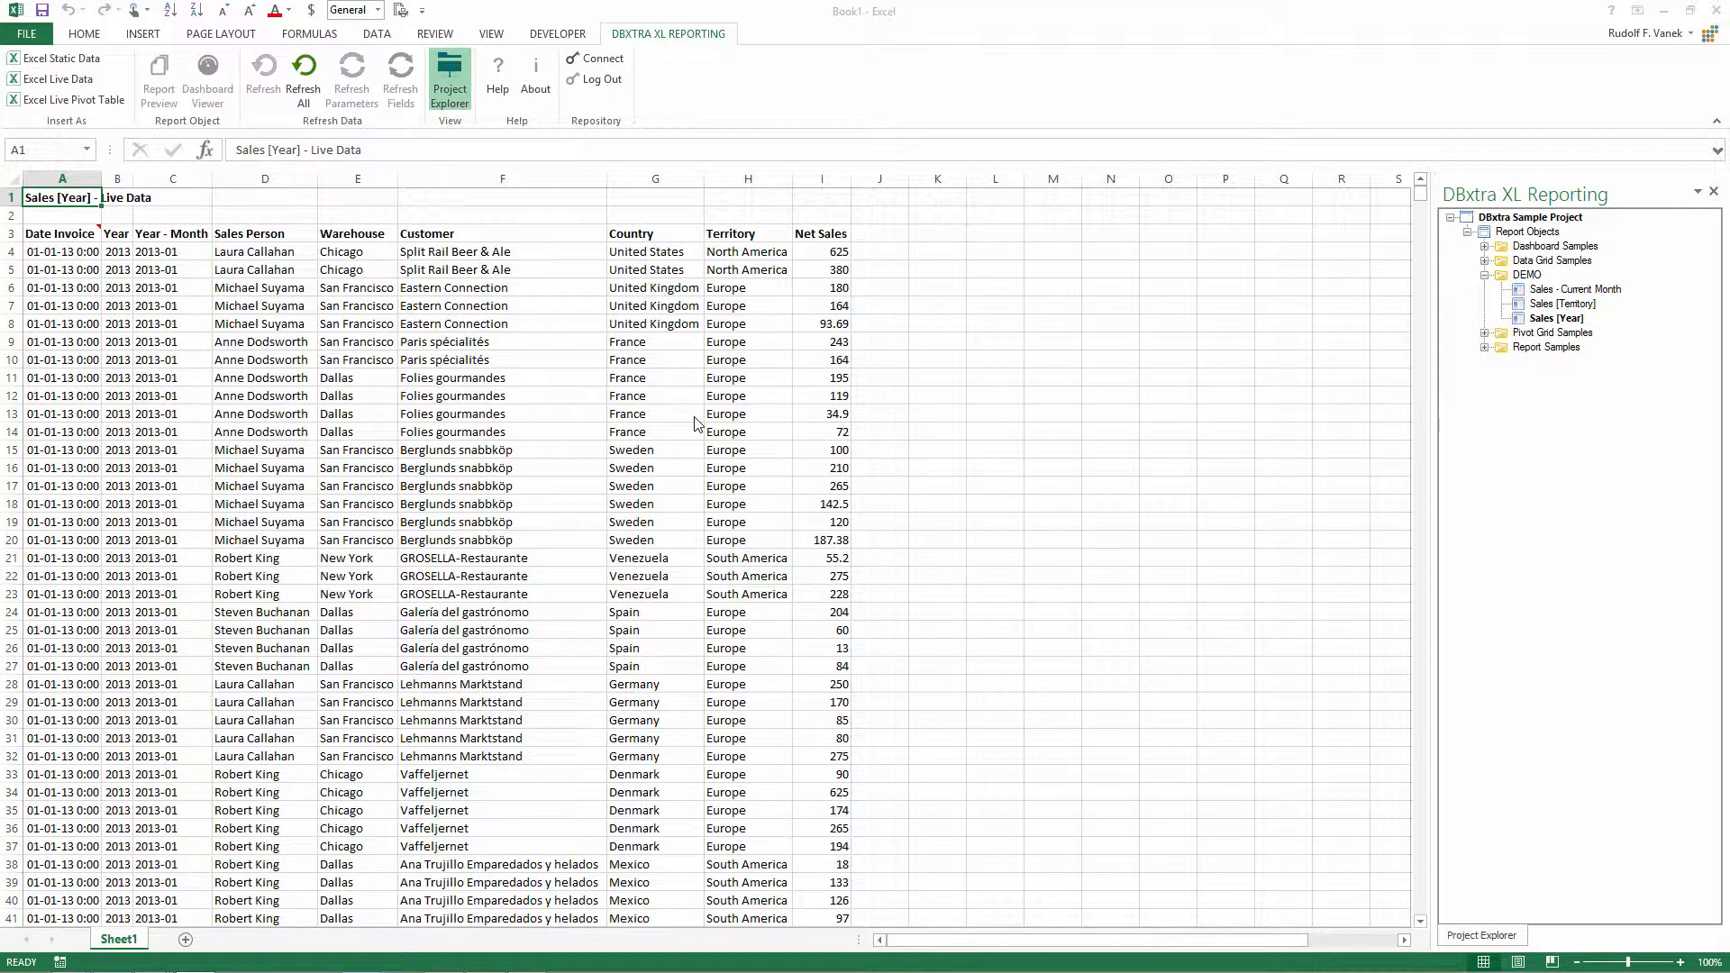
Step: Decrease the font size of the whole sheet by one step and format the Date Invoice column as Short Date
click(13, 179)
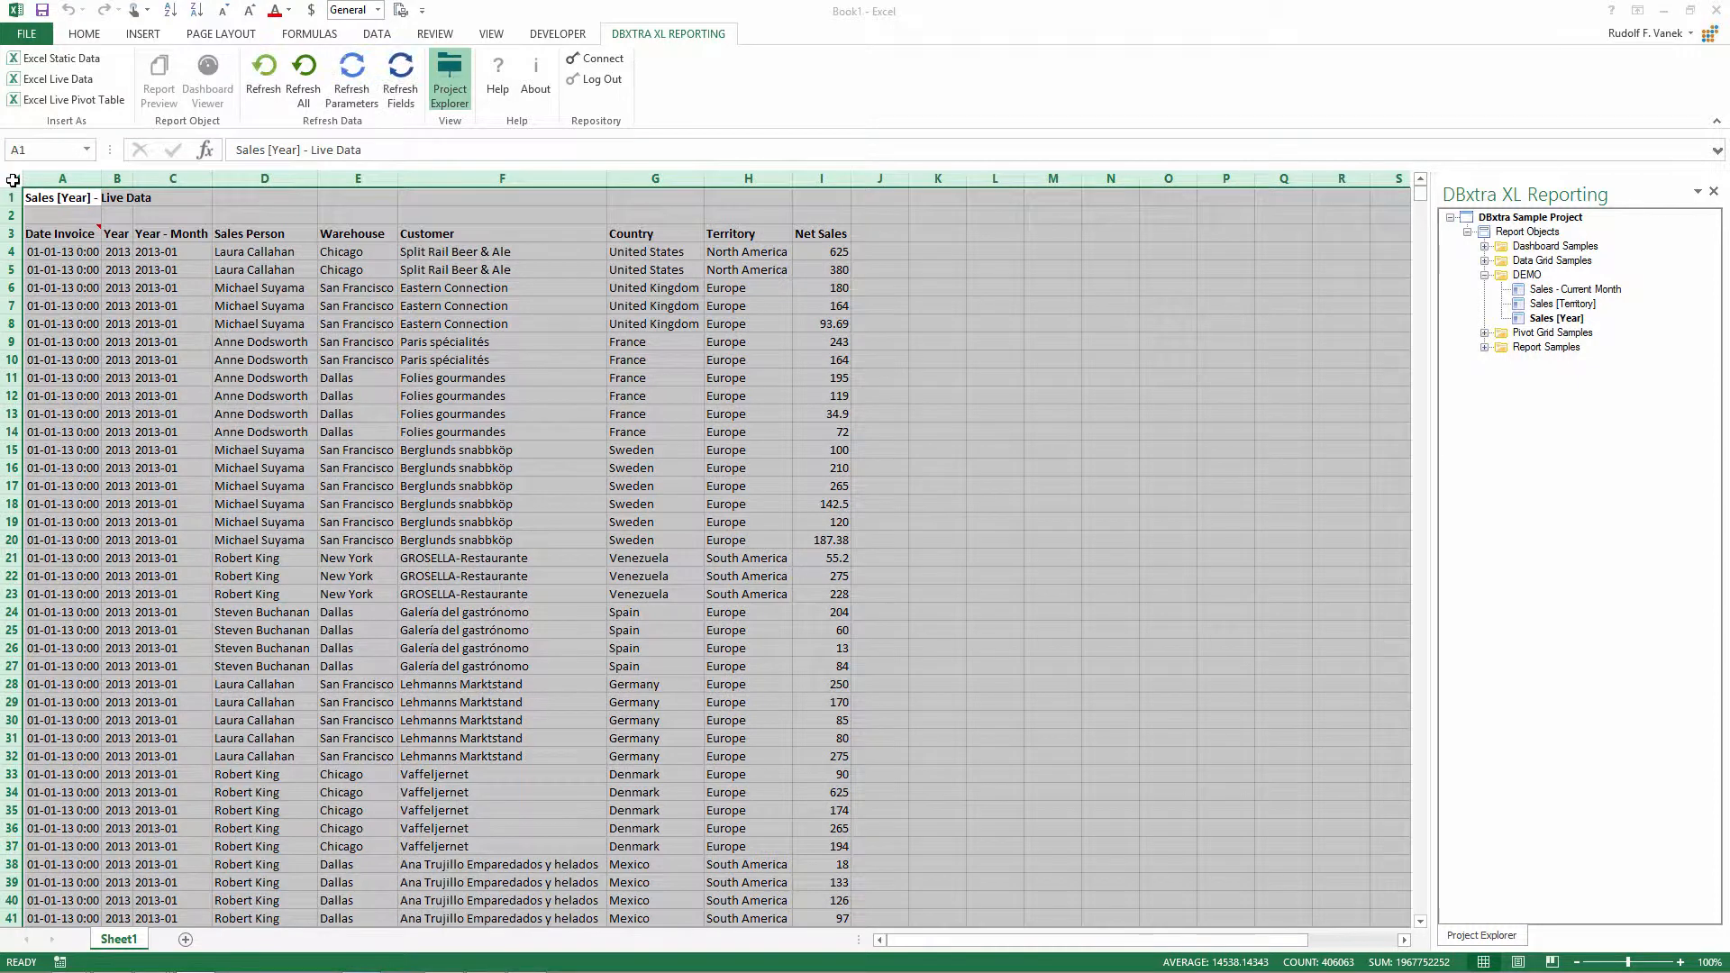
click(223, 10)
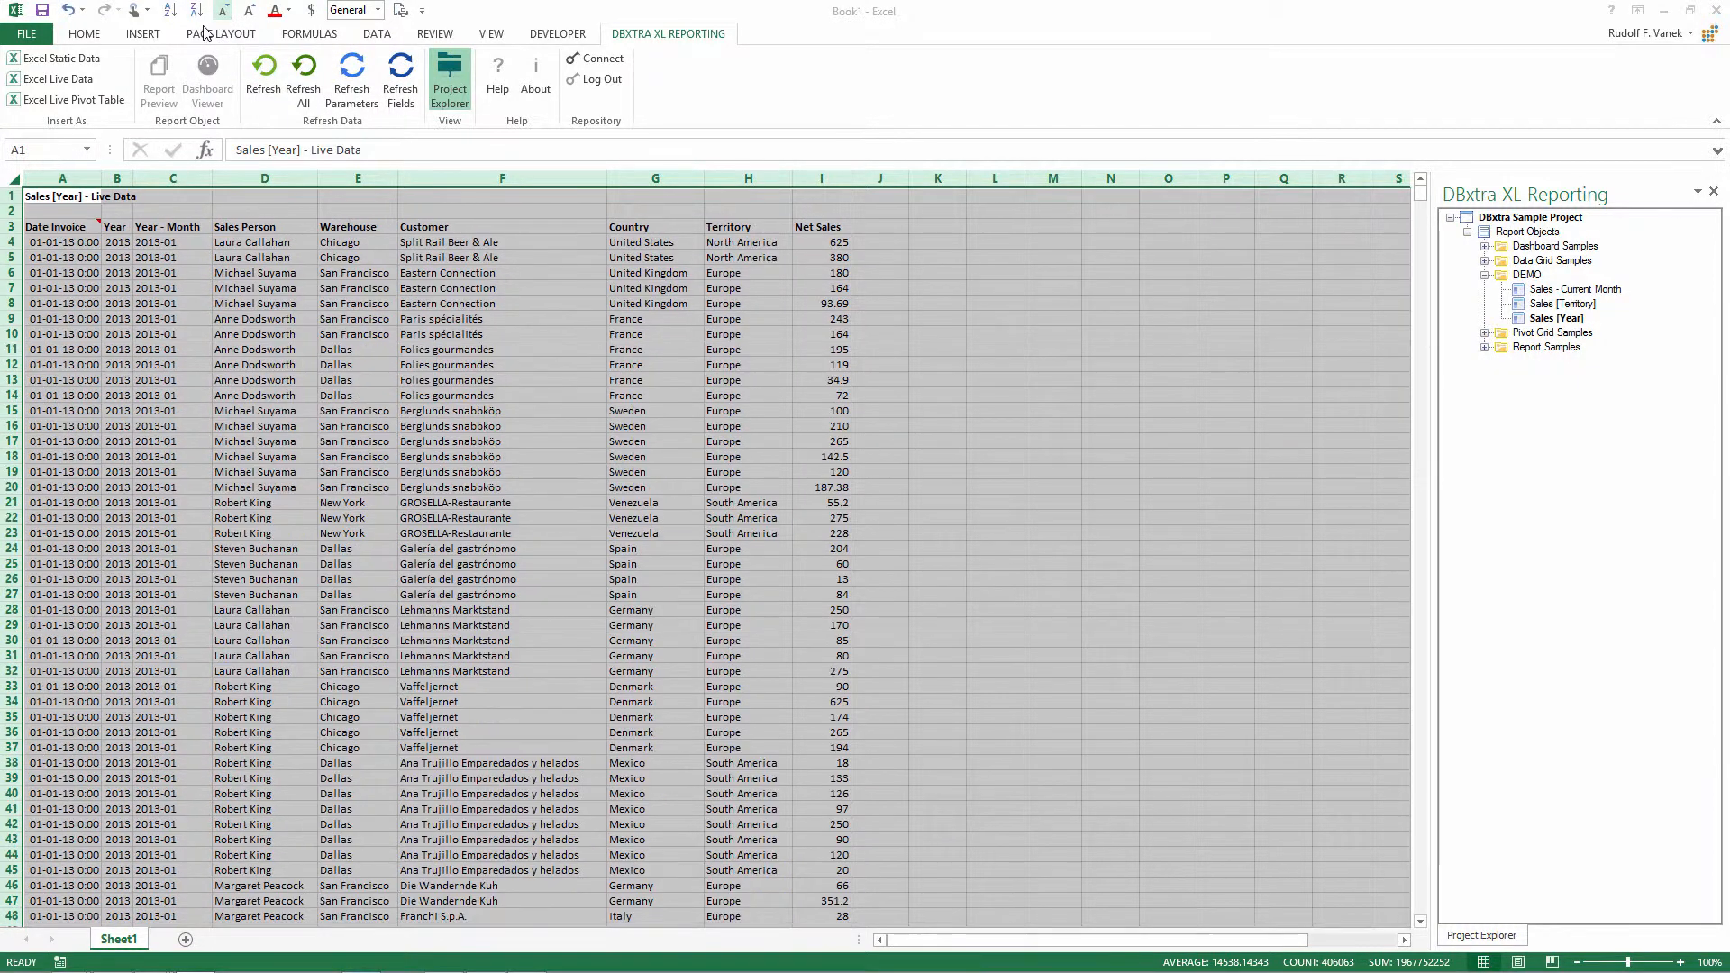
click(62, 178)
click(379, 10)
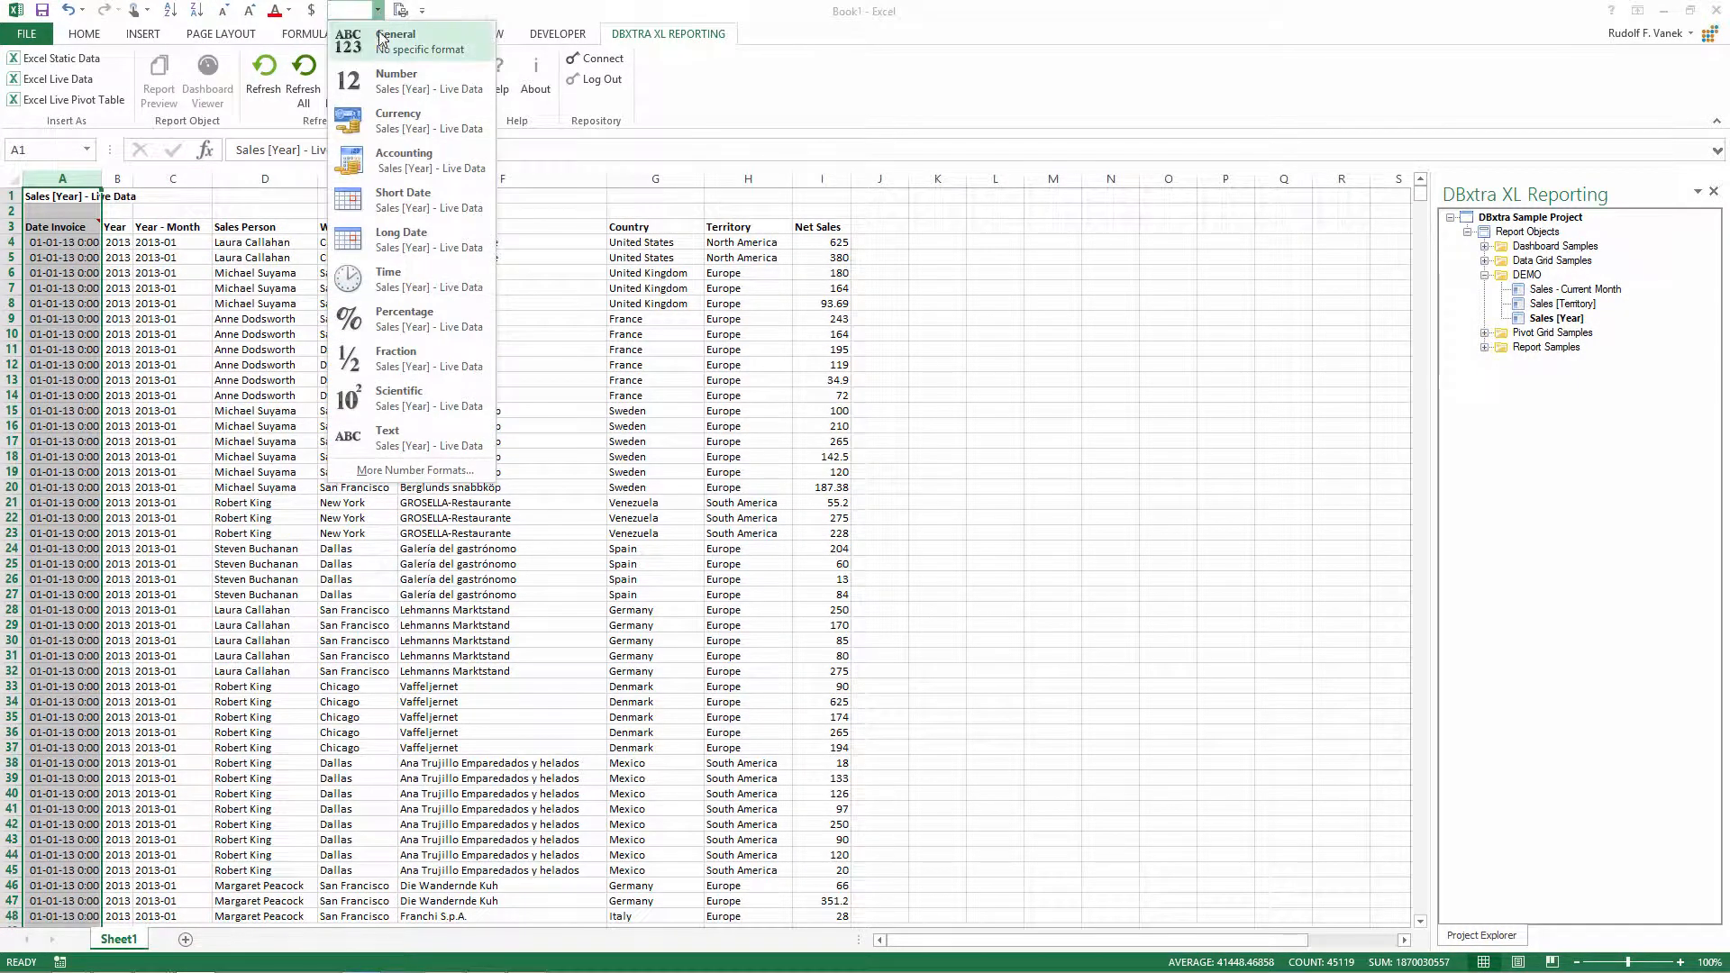
click(402, 200)
Step: Format the Net Sales column as Currency
click(823, 171)
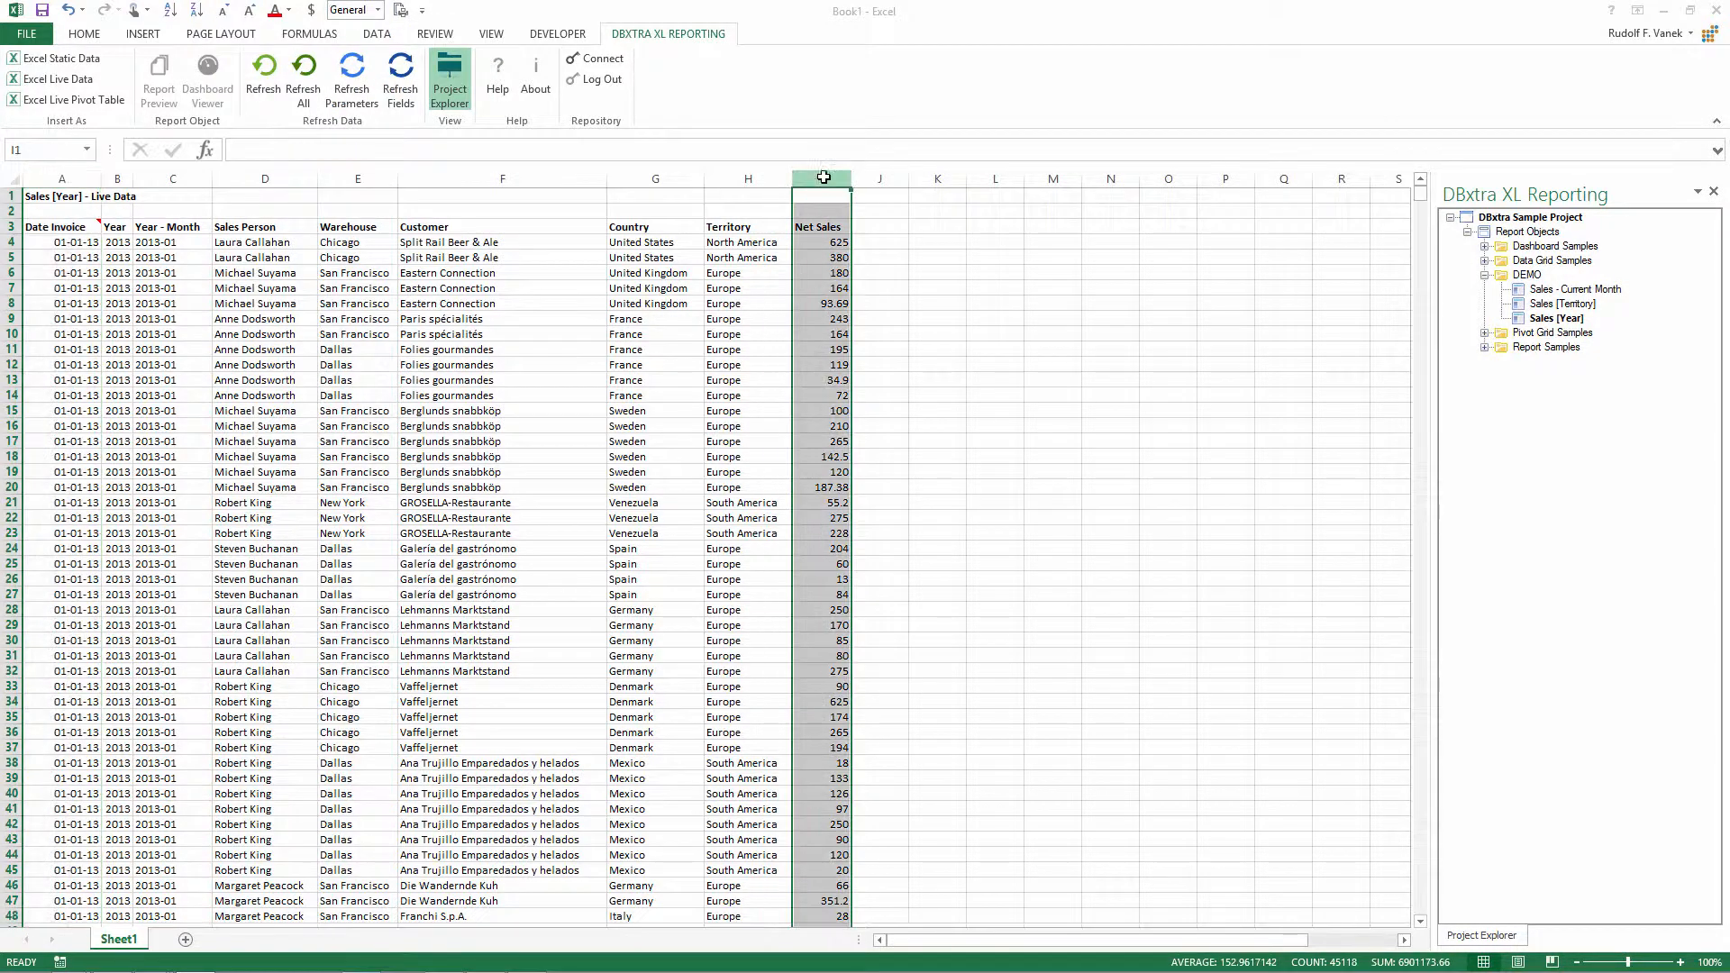
click(379, 11)
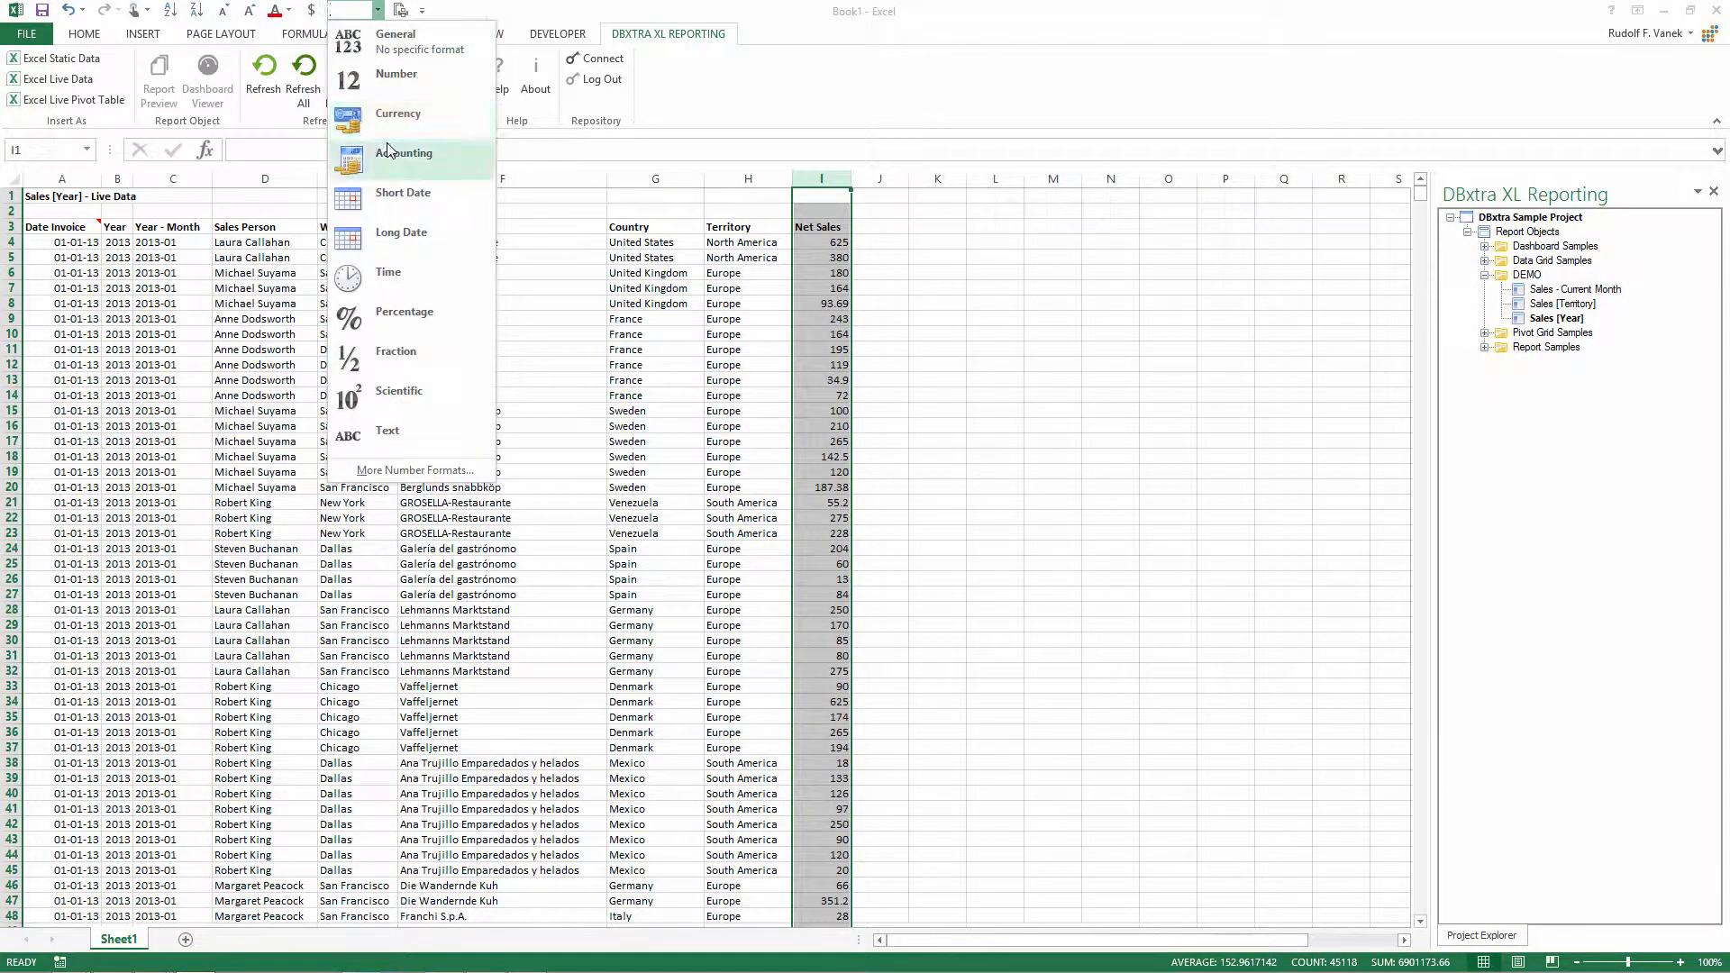
click(386, 118)
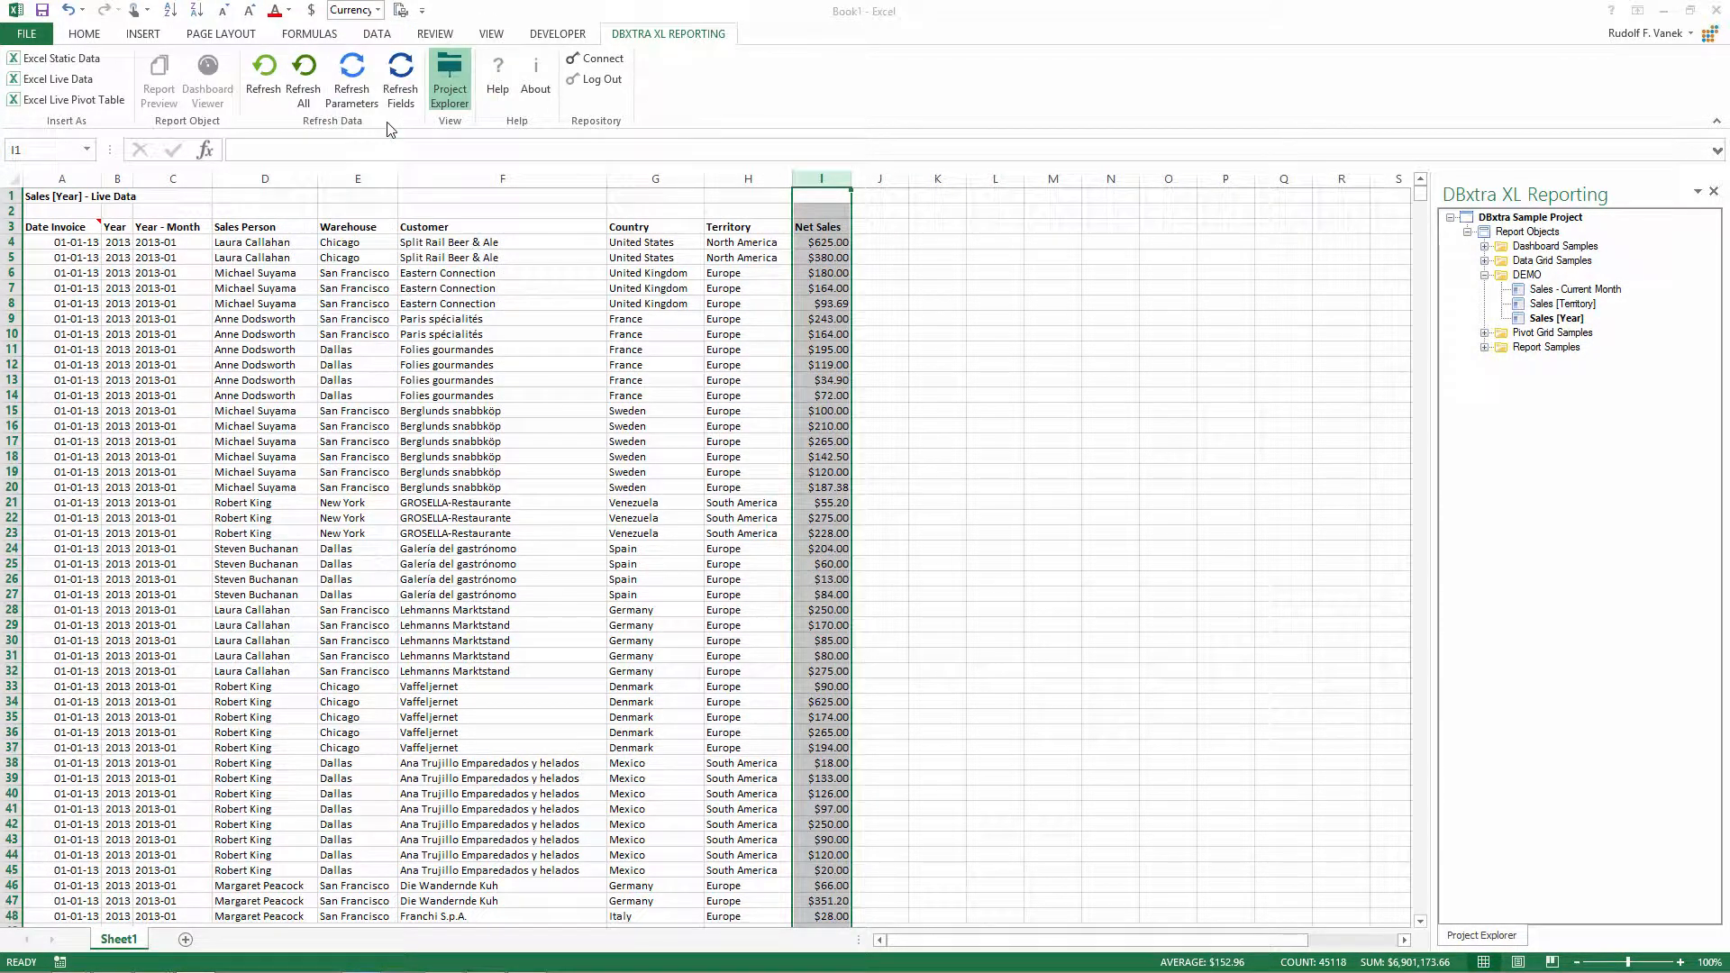
Step: Refresh the Sales [Year] live data and refresh its parameters with Year set to 2014
click(74, 251)
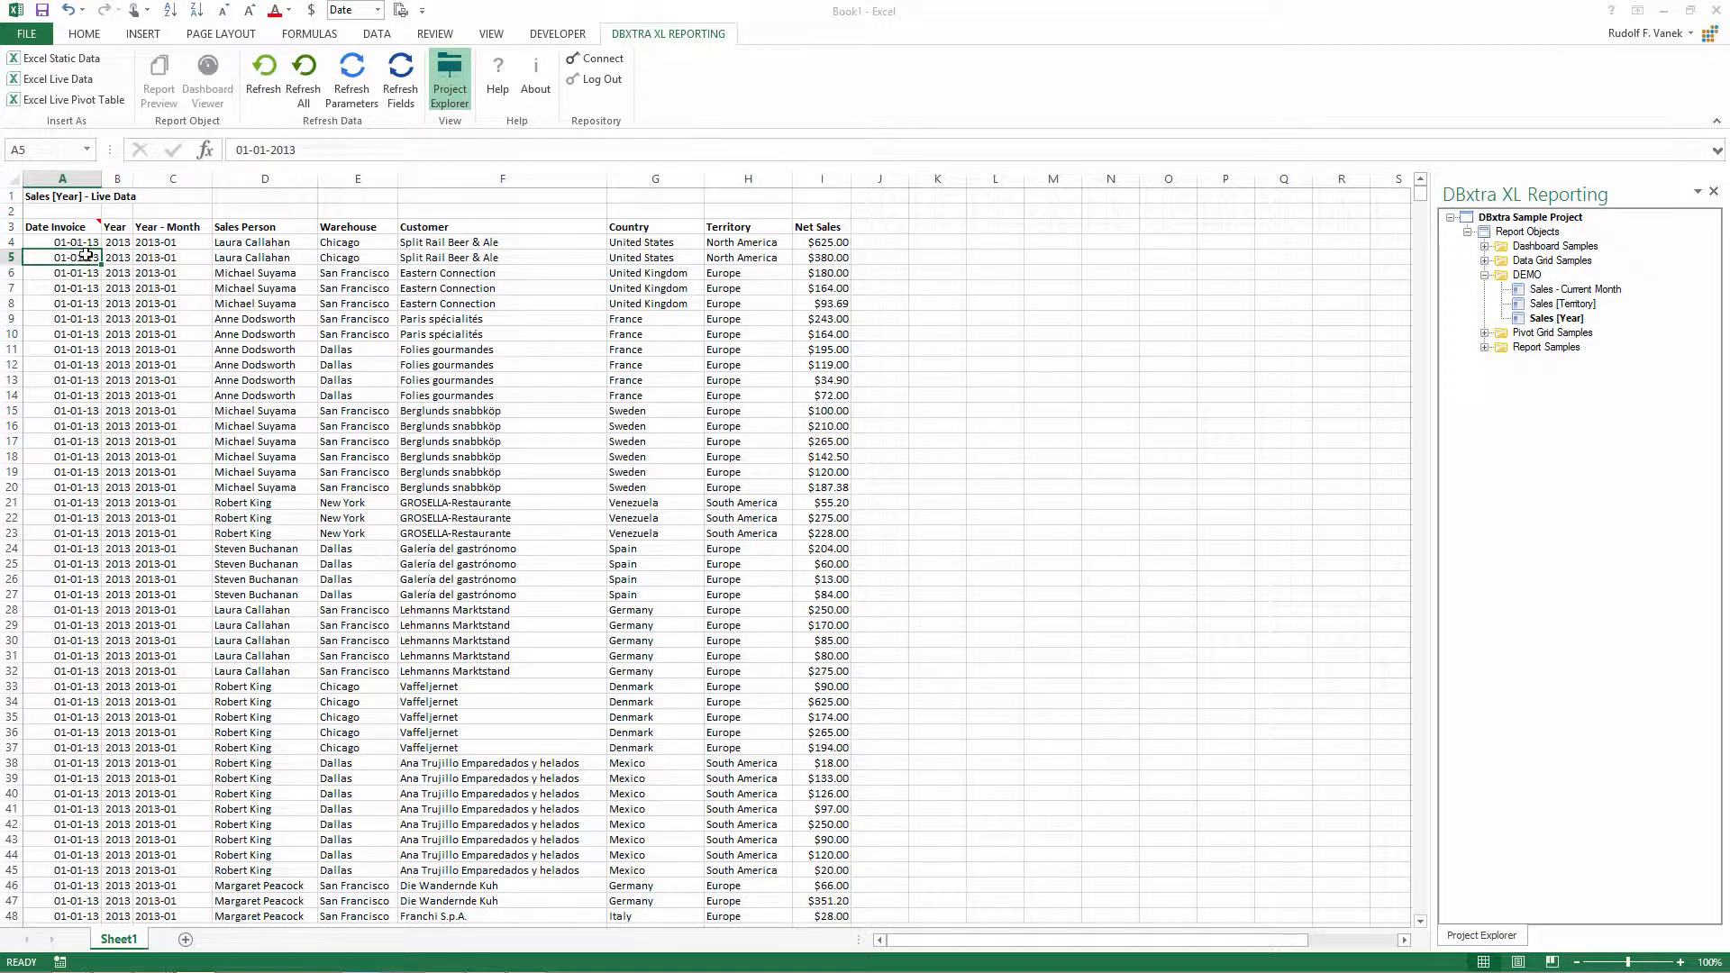
click(278, 83)
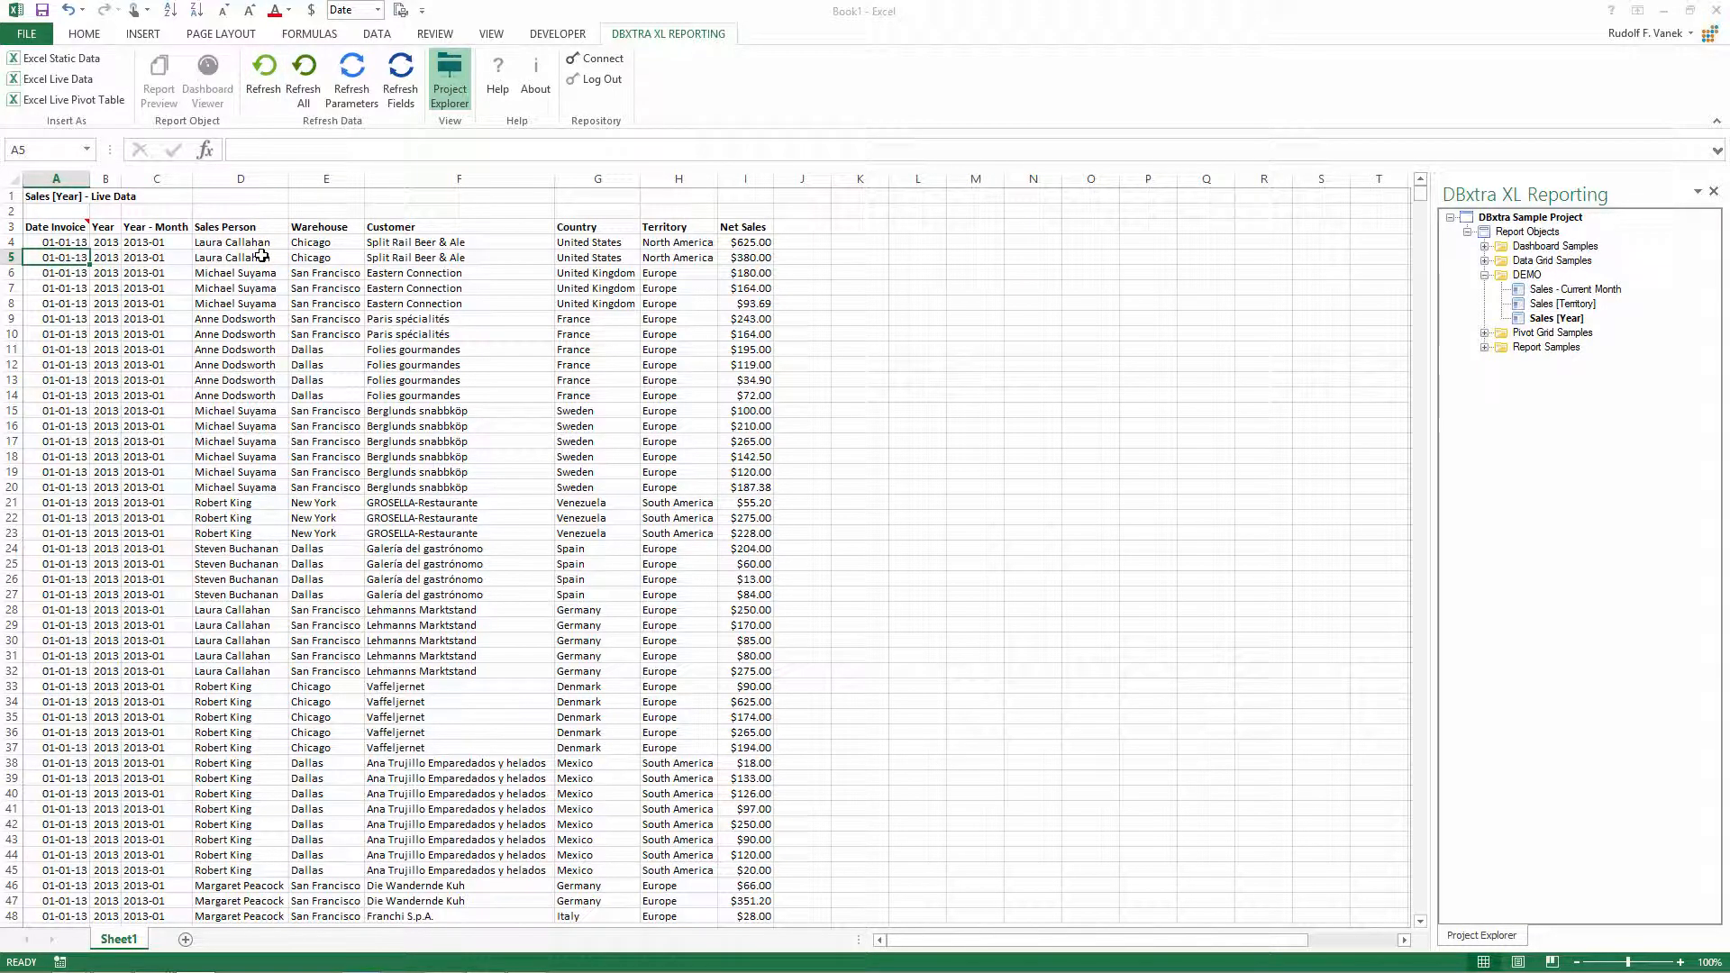
click(365, 106)
click(874, 669)
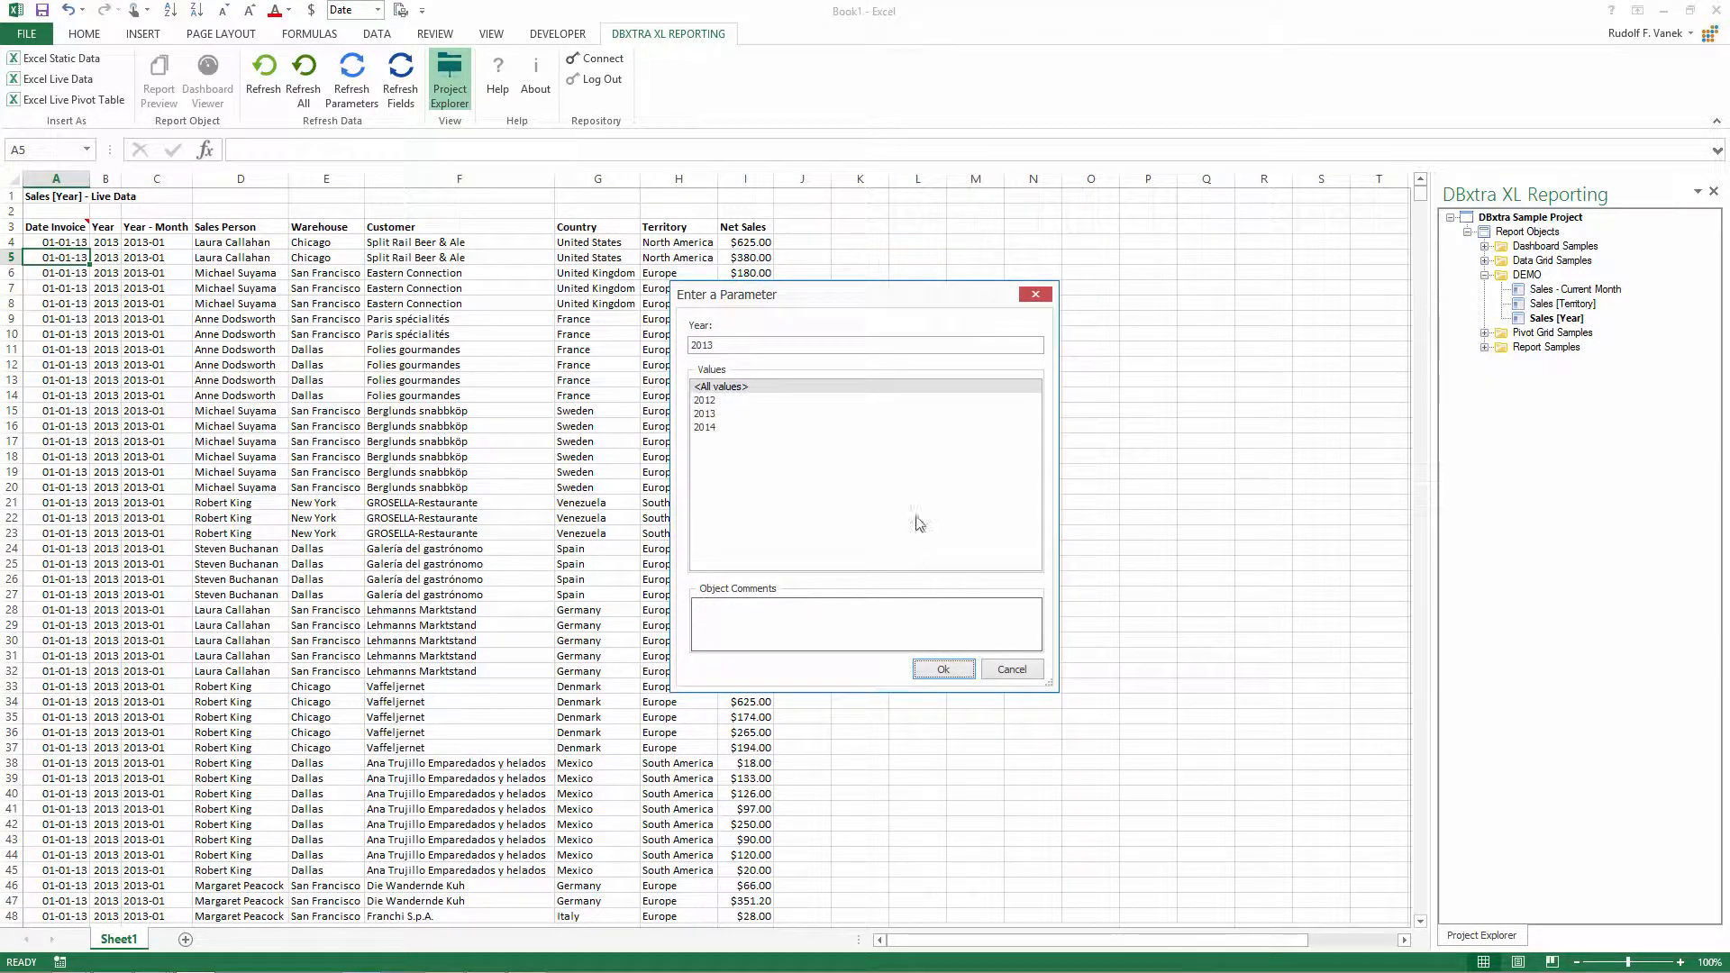
double_click(711, 429)
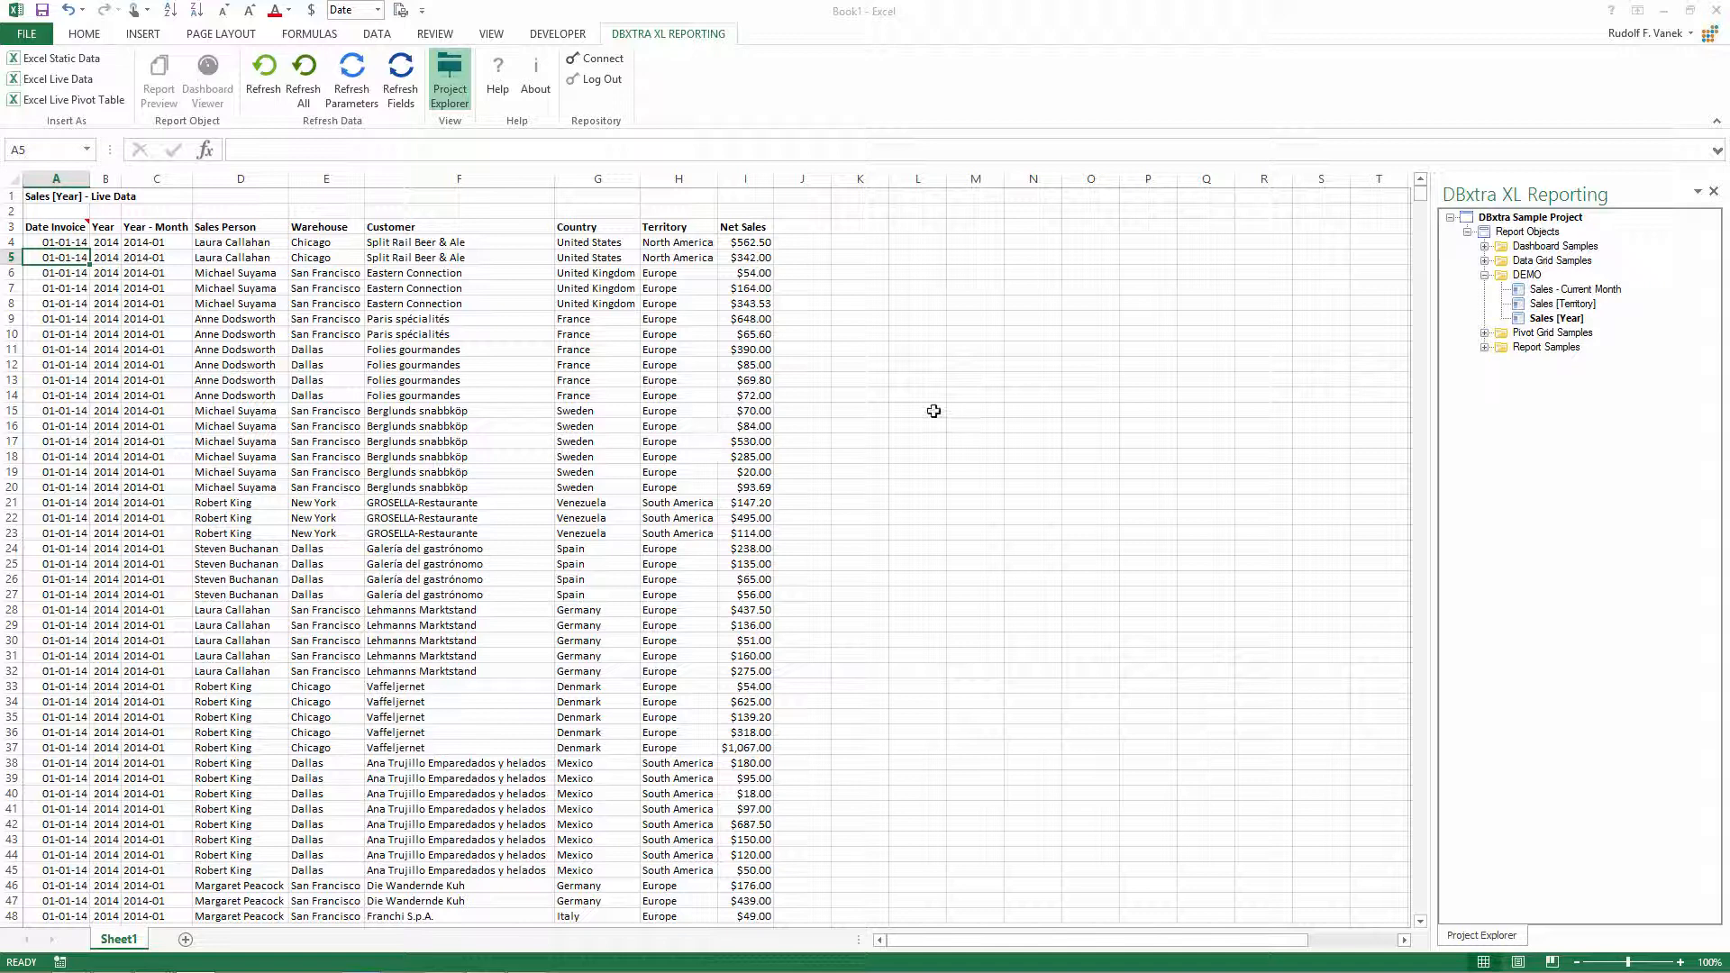
Step: Insert the Sales [Territory] report as an Excel Live Pivot Table with chart on a new sheet, limited to Europe and North America
double_click(1559, 304)
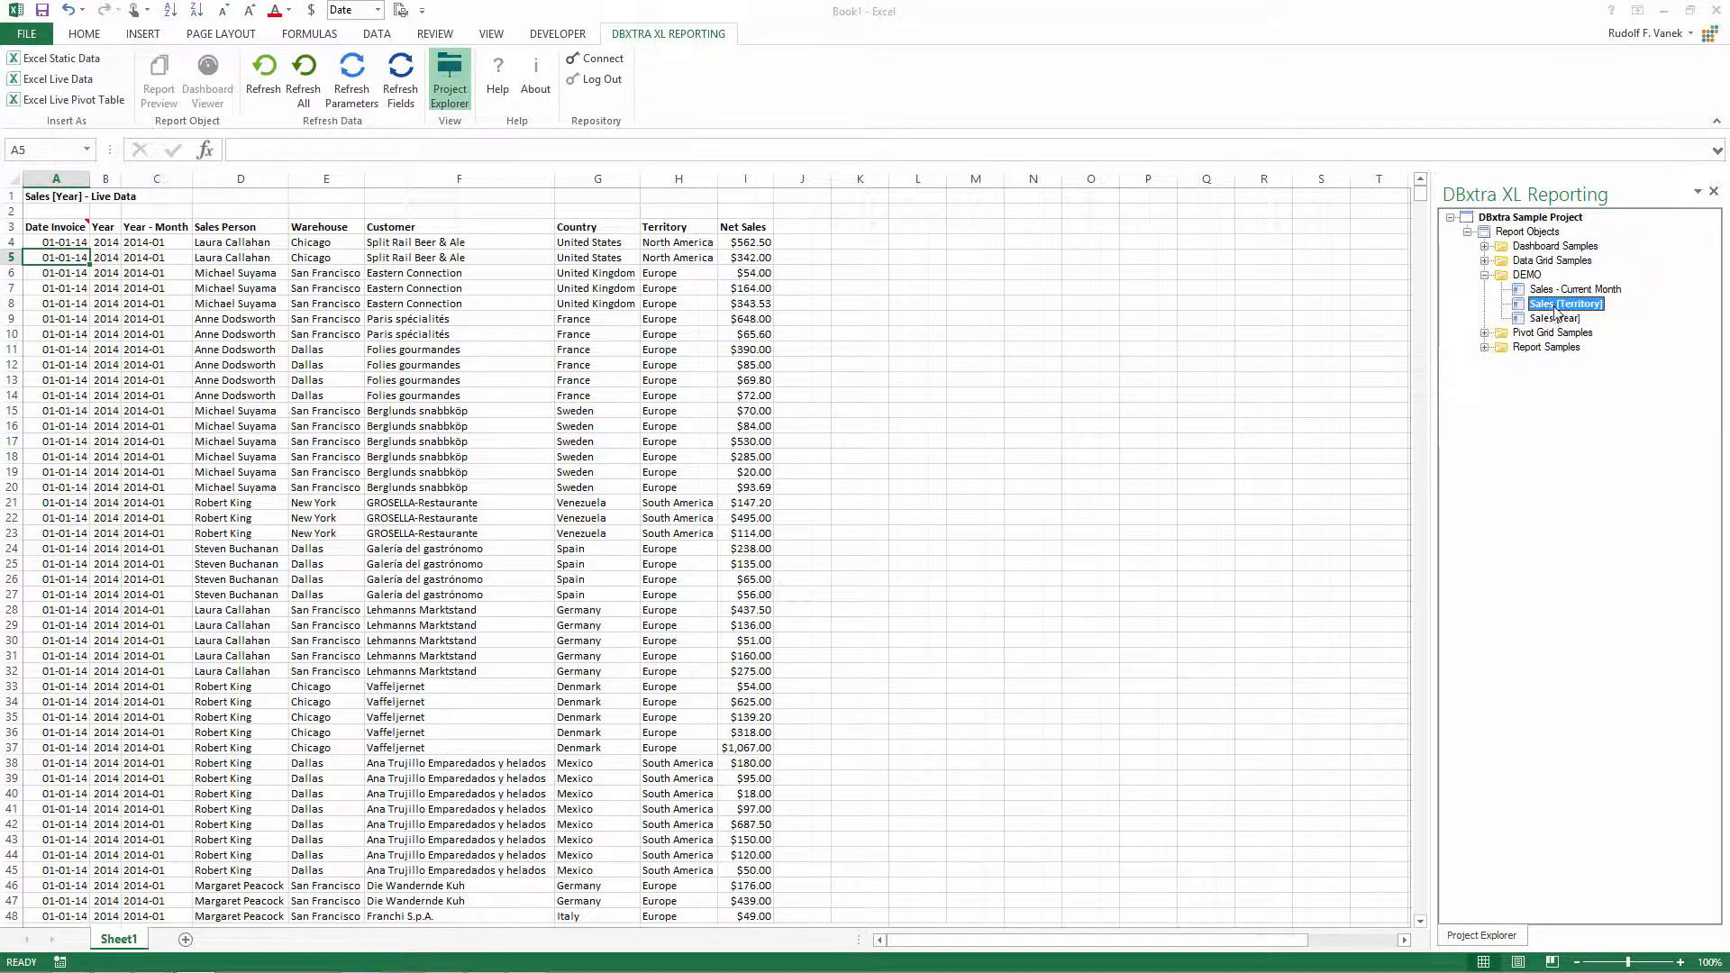
click(802, 391)
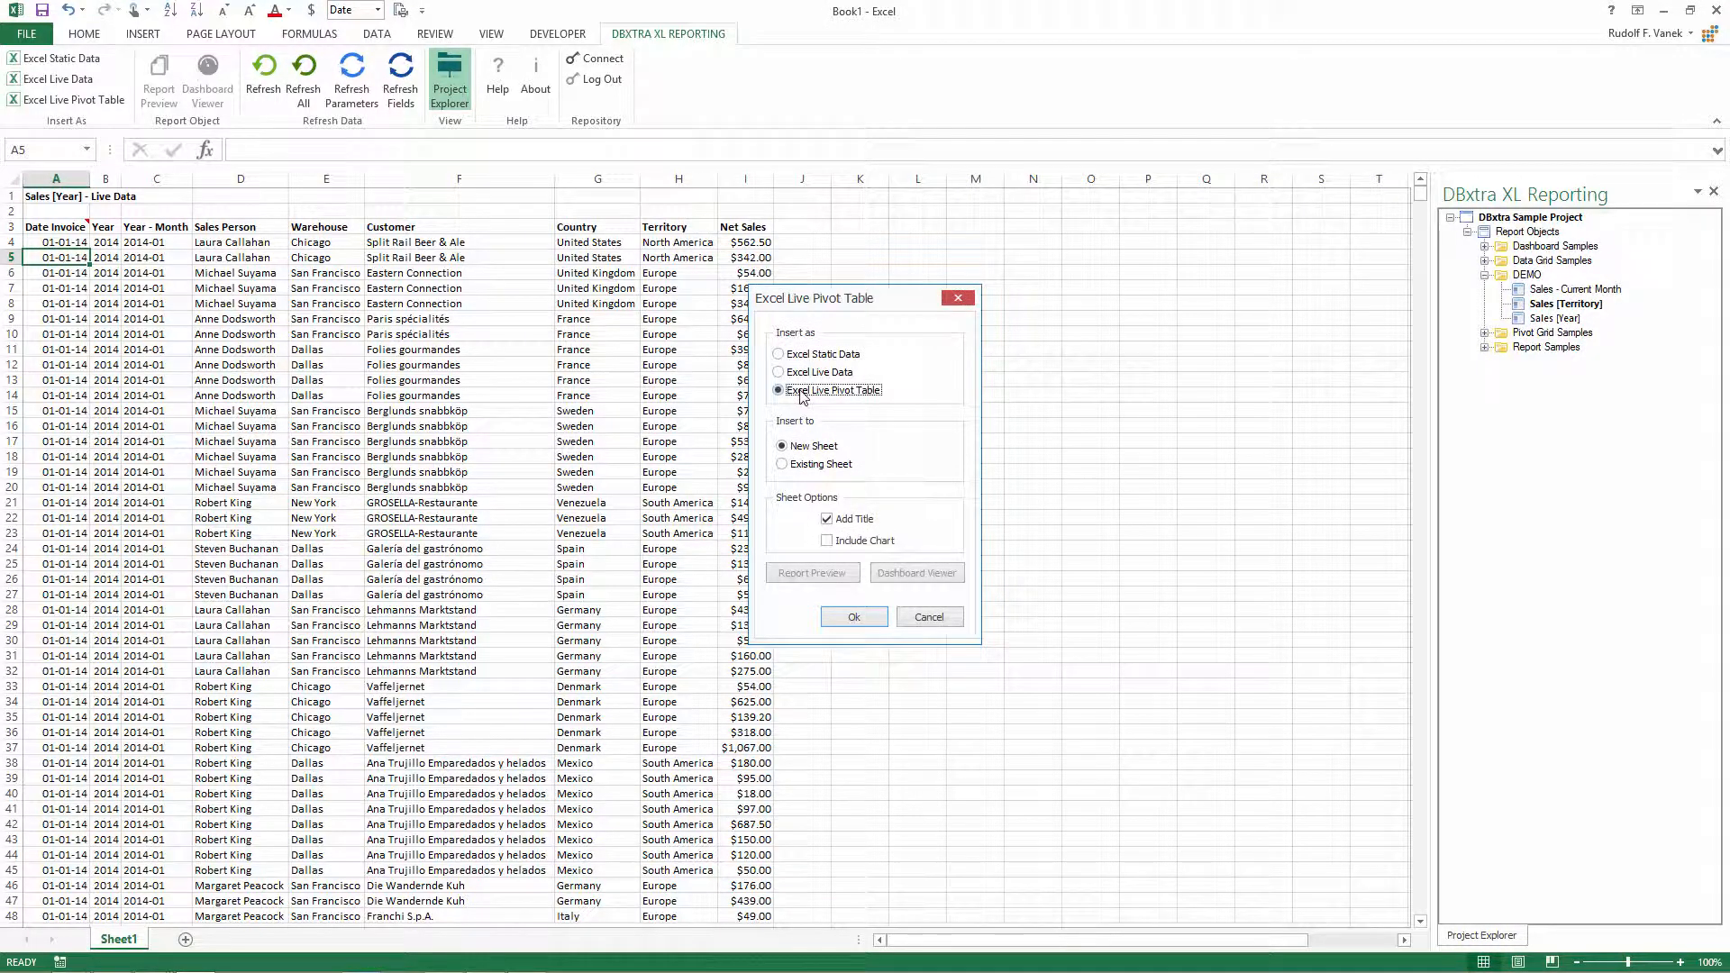
click(828, 542)
click(861, 619)
click(865, 667)
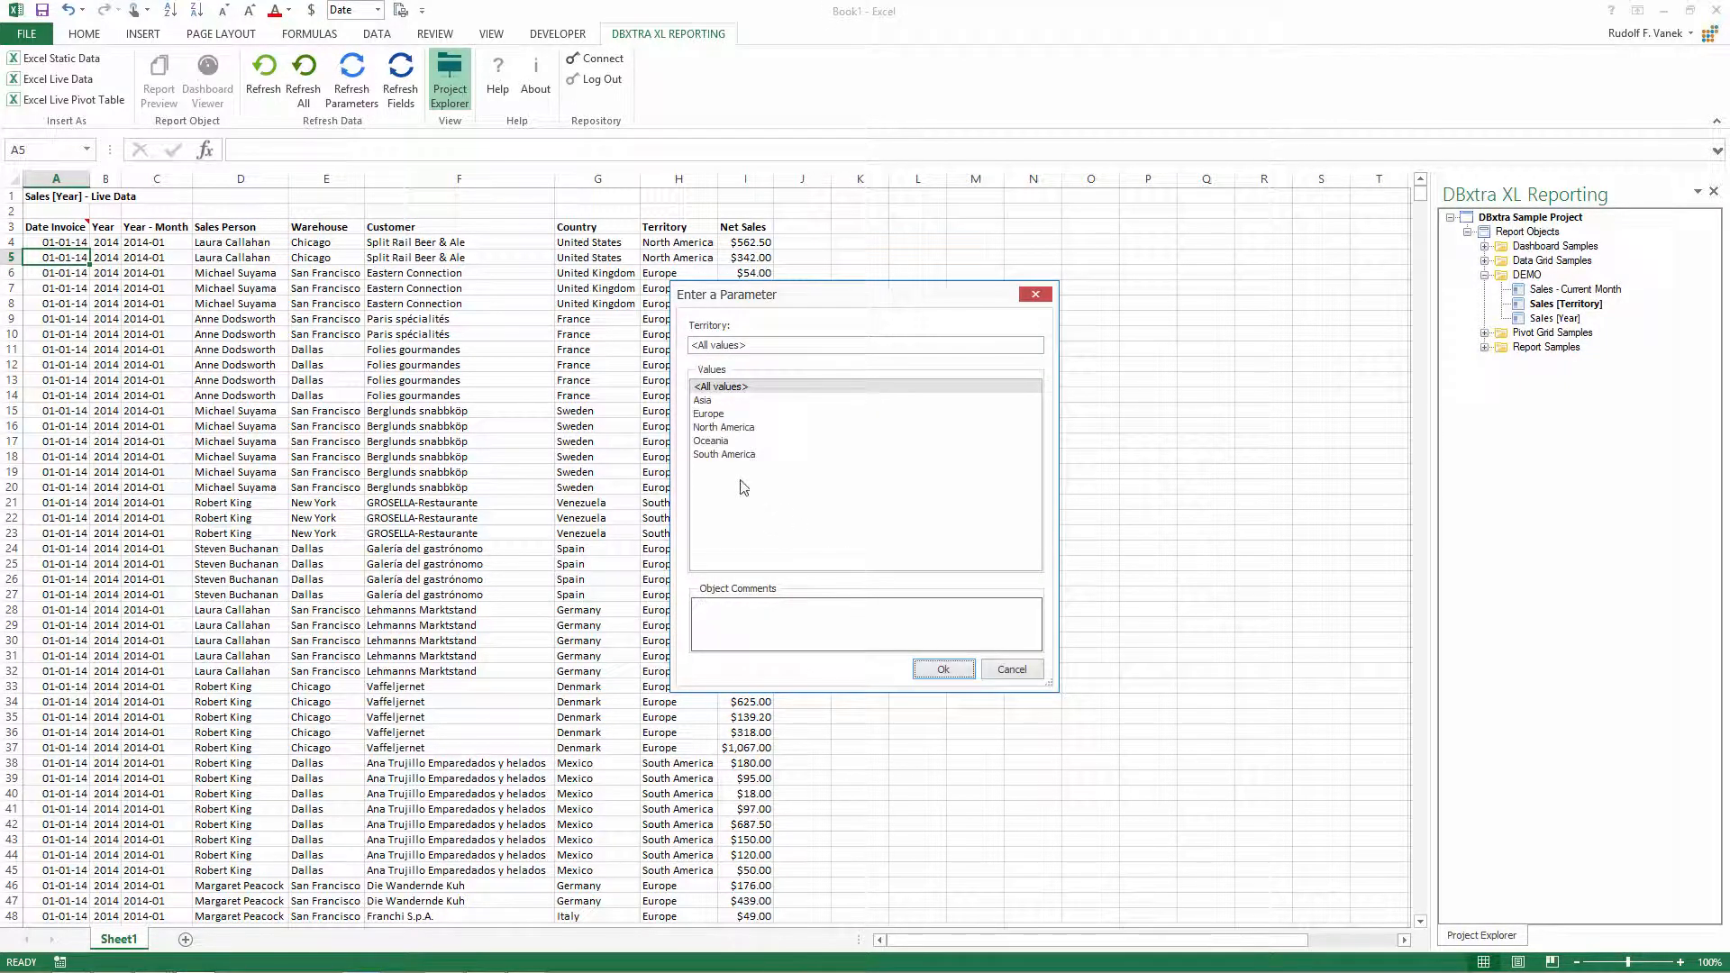
click(721, 416)
ctrl+click(725, 429)
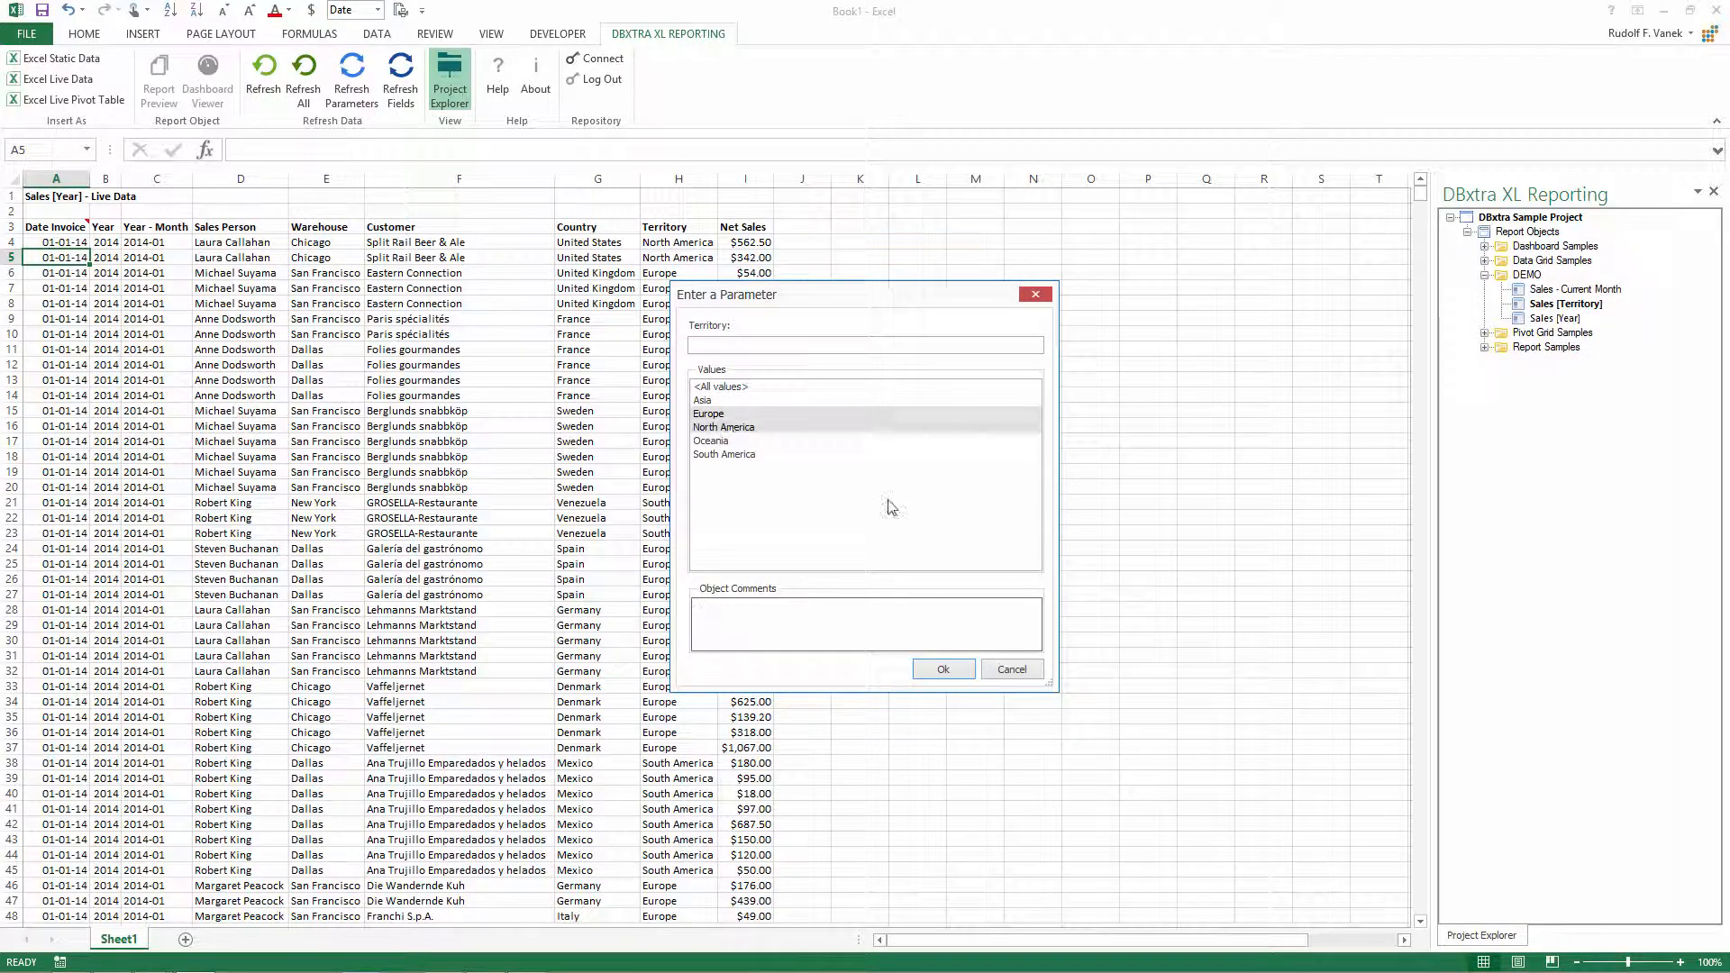
click(943, 669)
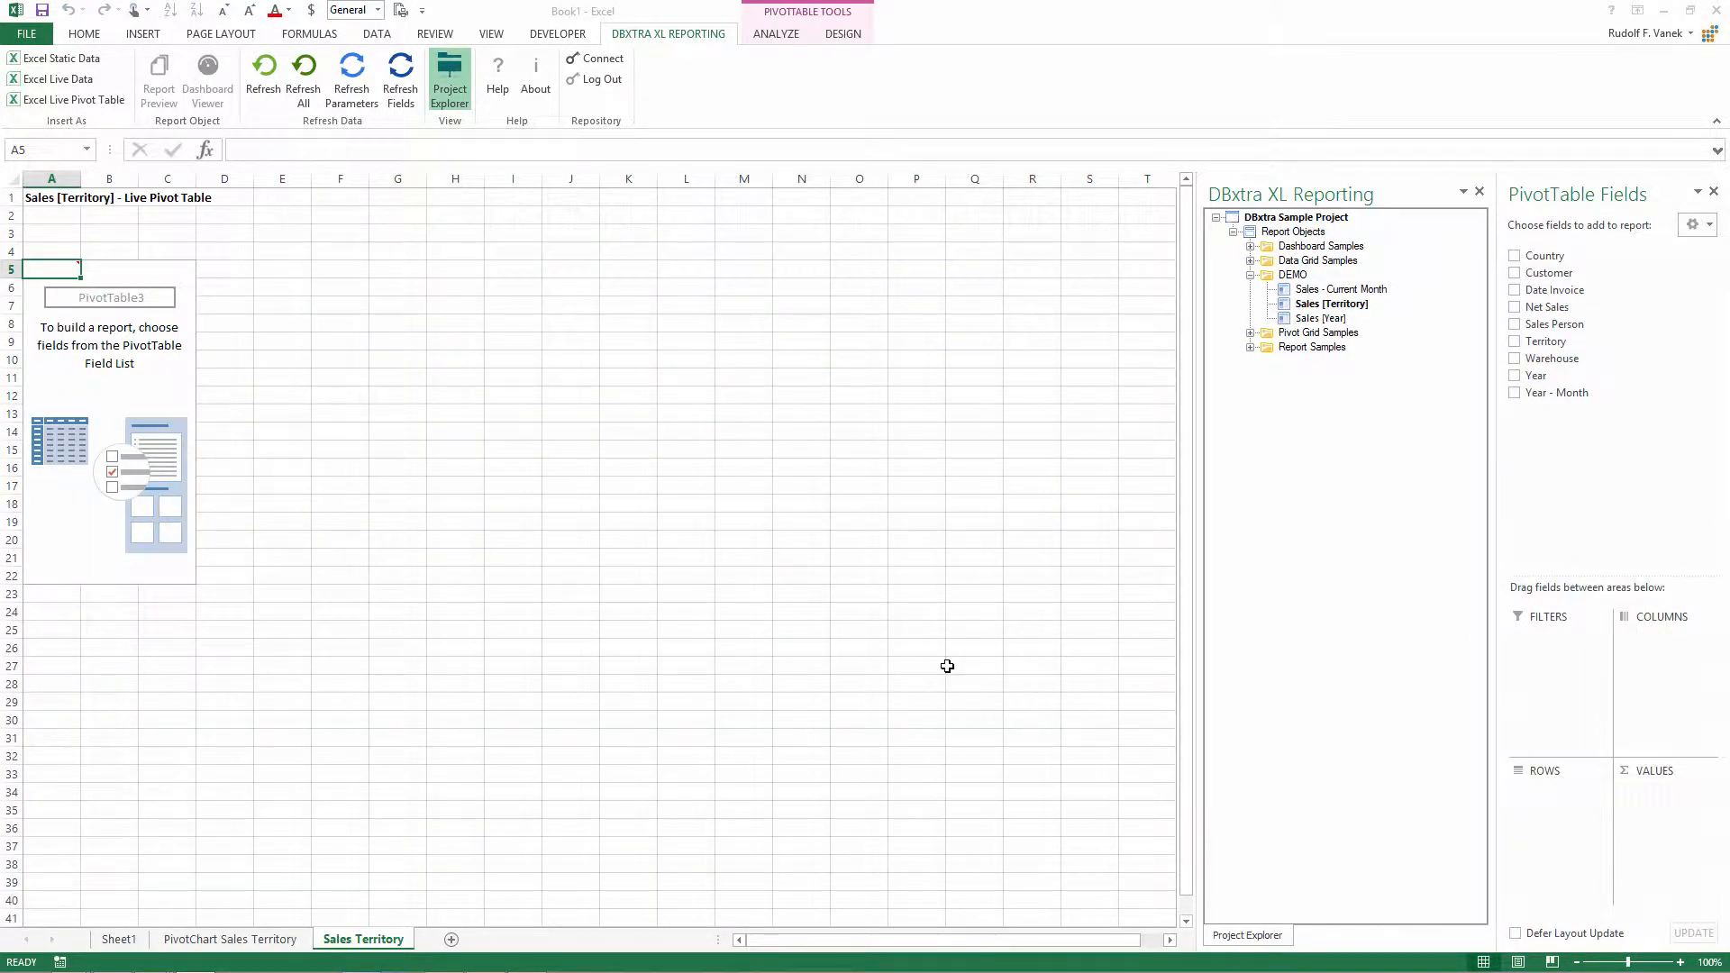
Step: Add Sales Person as the rows and Net Sales as the values of the pivot table
click(1517, 327)
click(1516, 309)
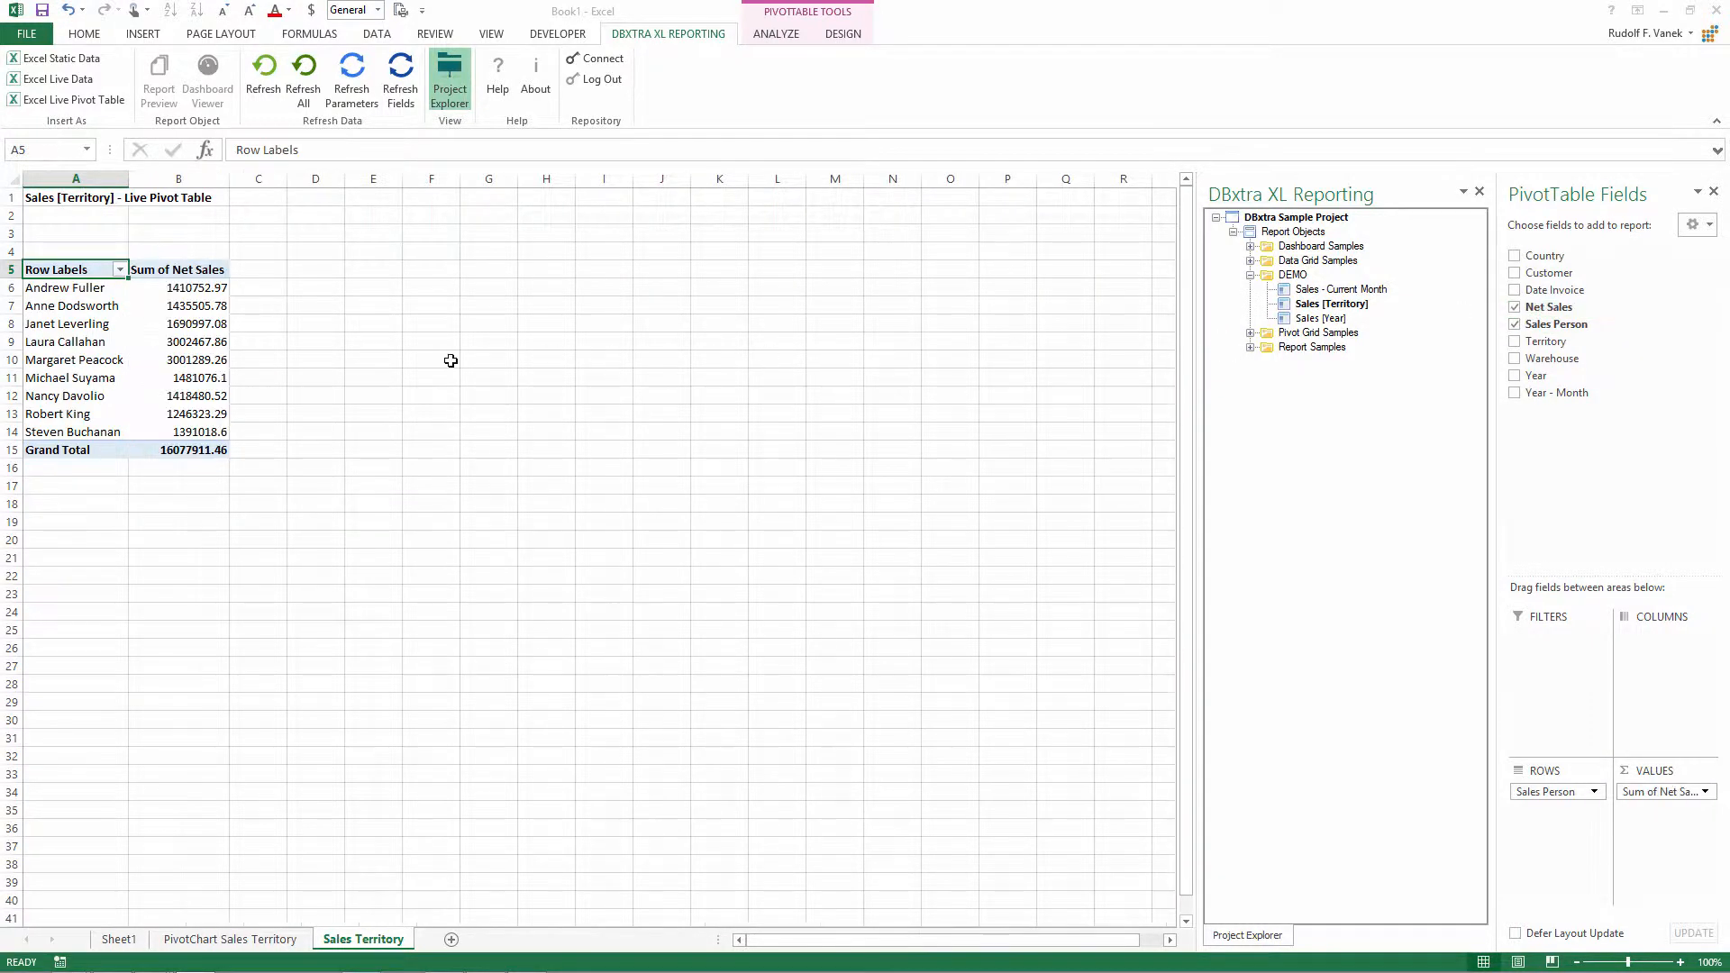
Step: Format the pivot table's Sum of Net Sales values as Currency and sort them from largest to smallest
click(195, 272)
click(379, 11)
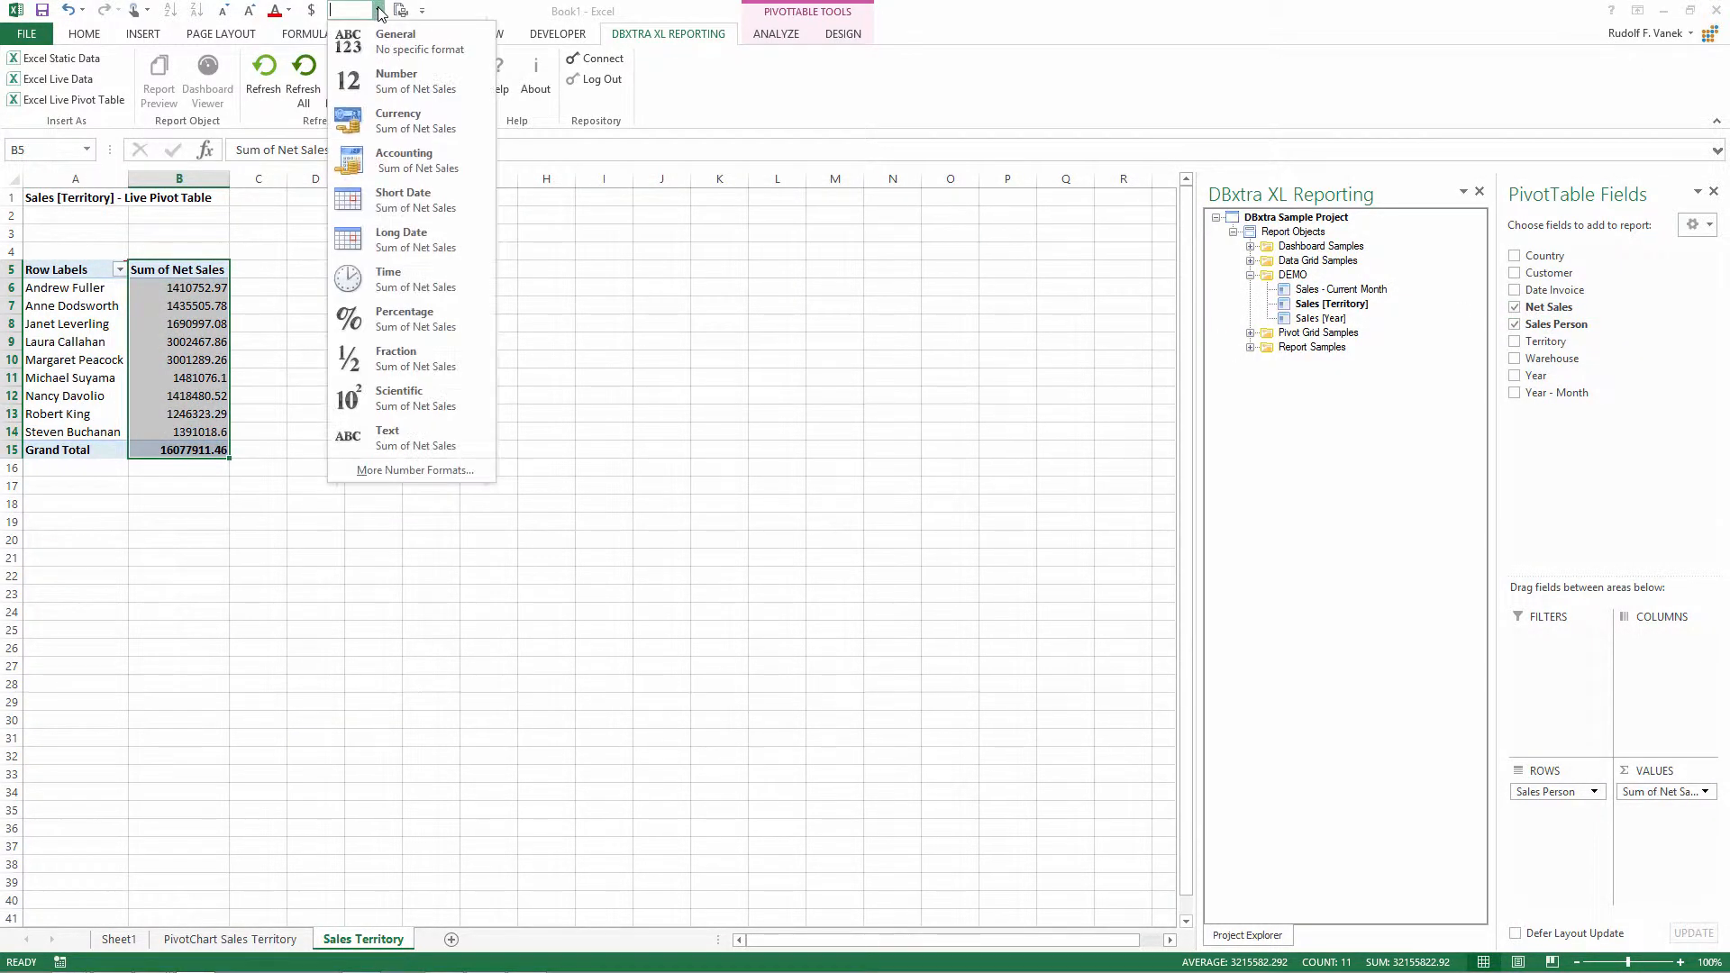
click(397, 120)
click(177, 282)
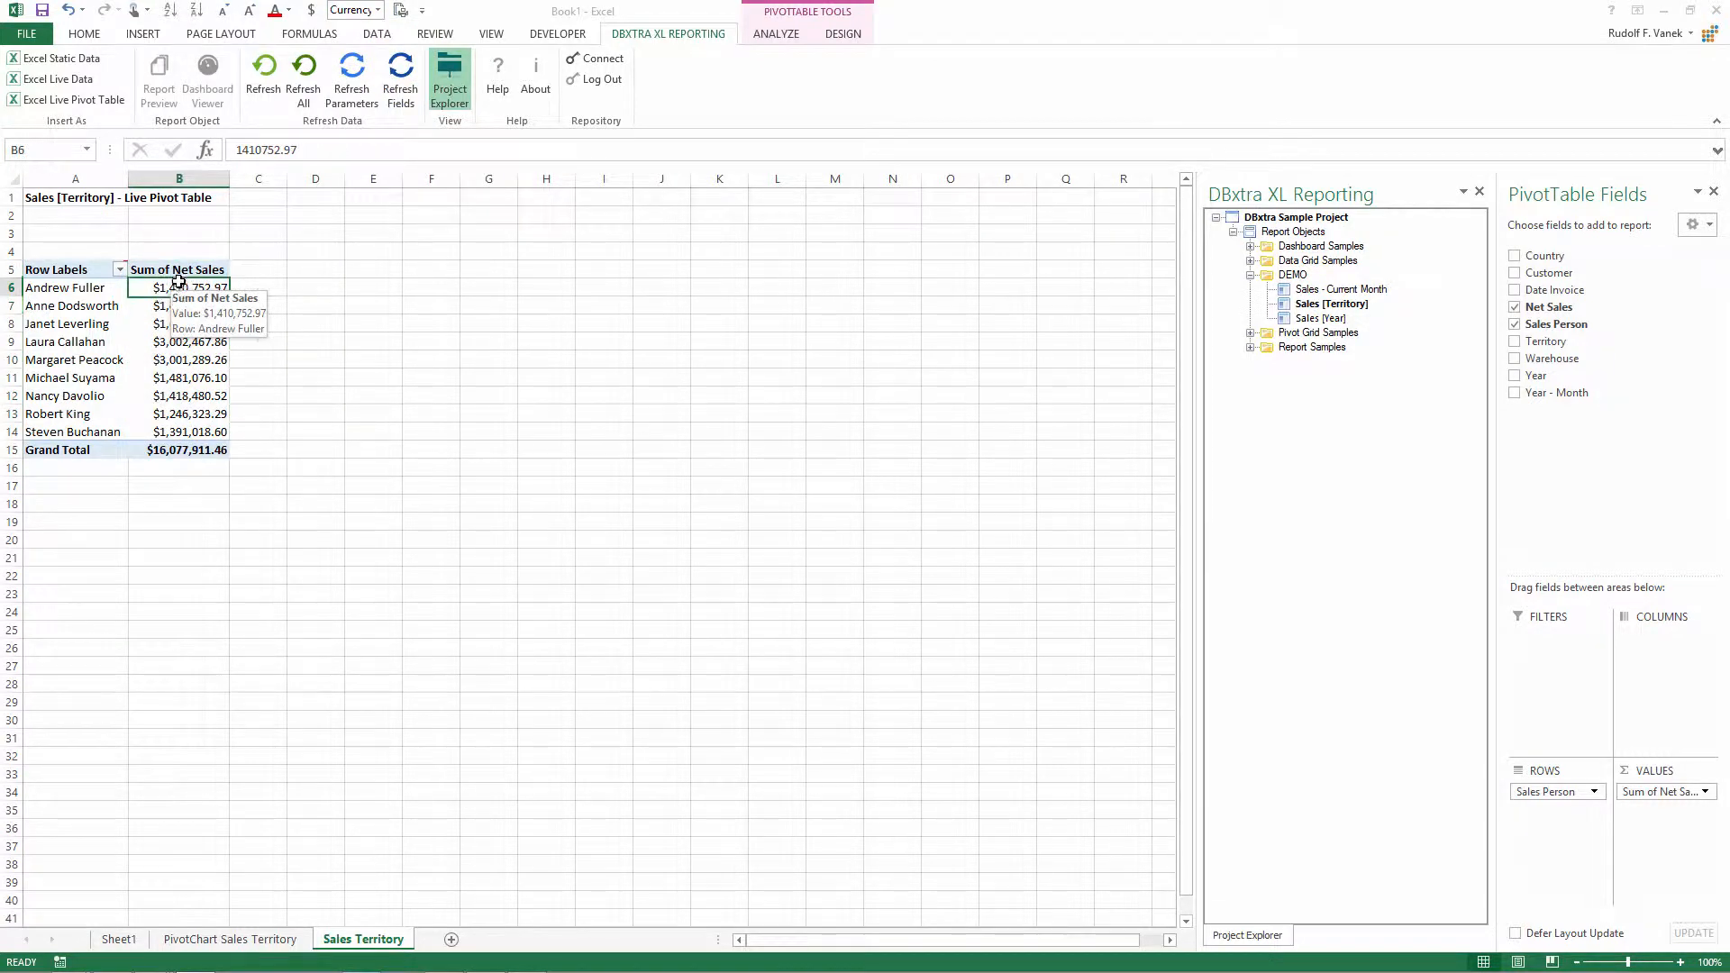
click(195, 11)
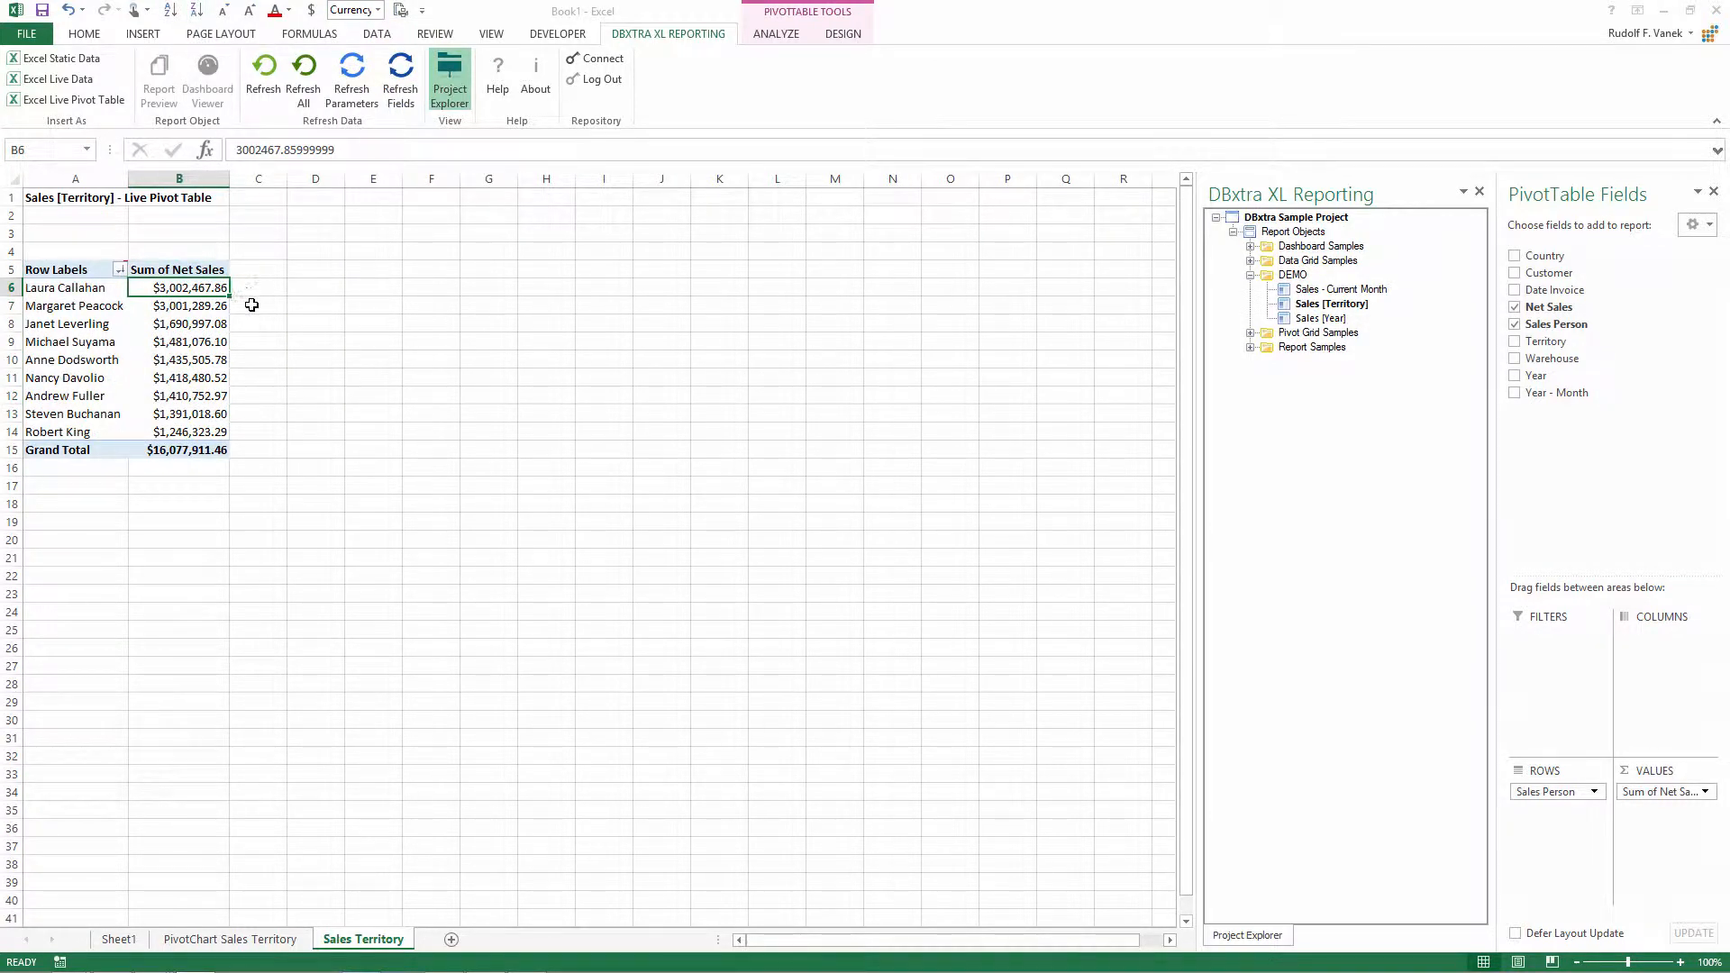
Step: On the PivotChart Sales Territory sheet, add Territory as the chart's legend series
click(251, 941)
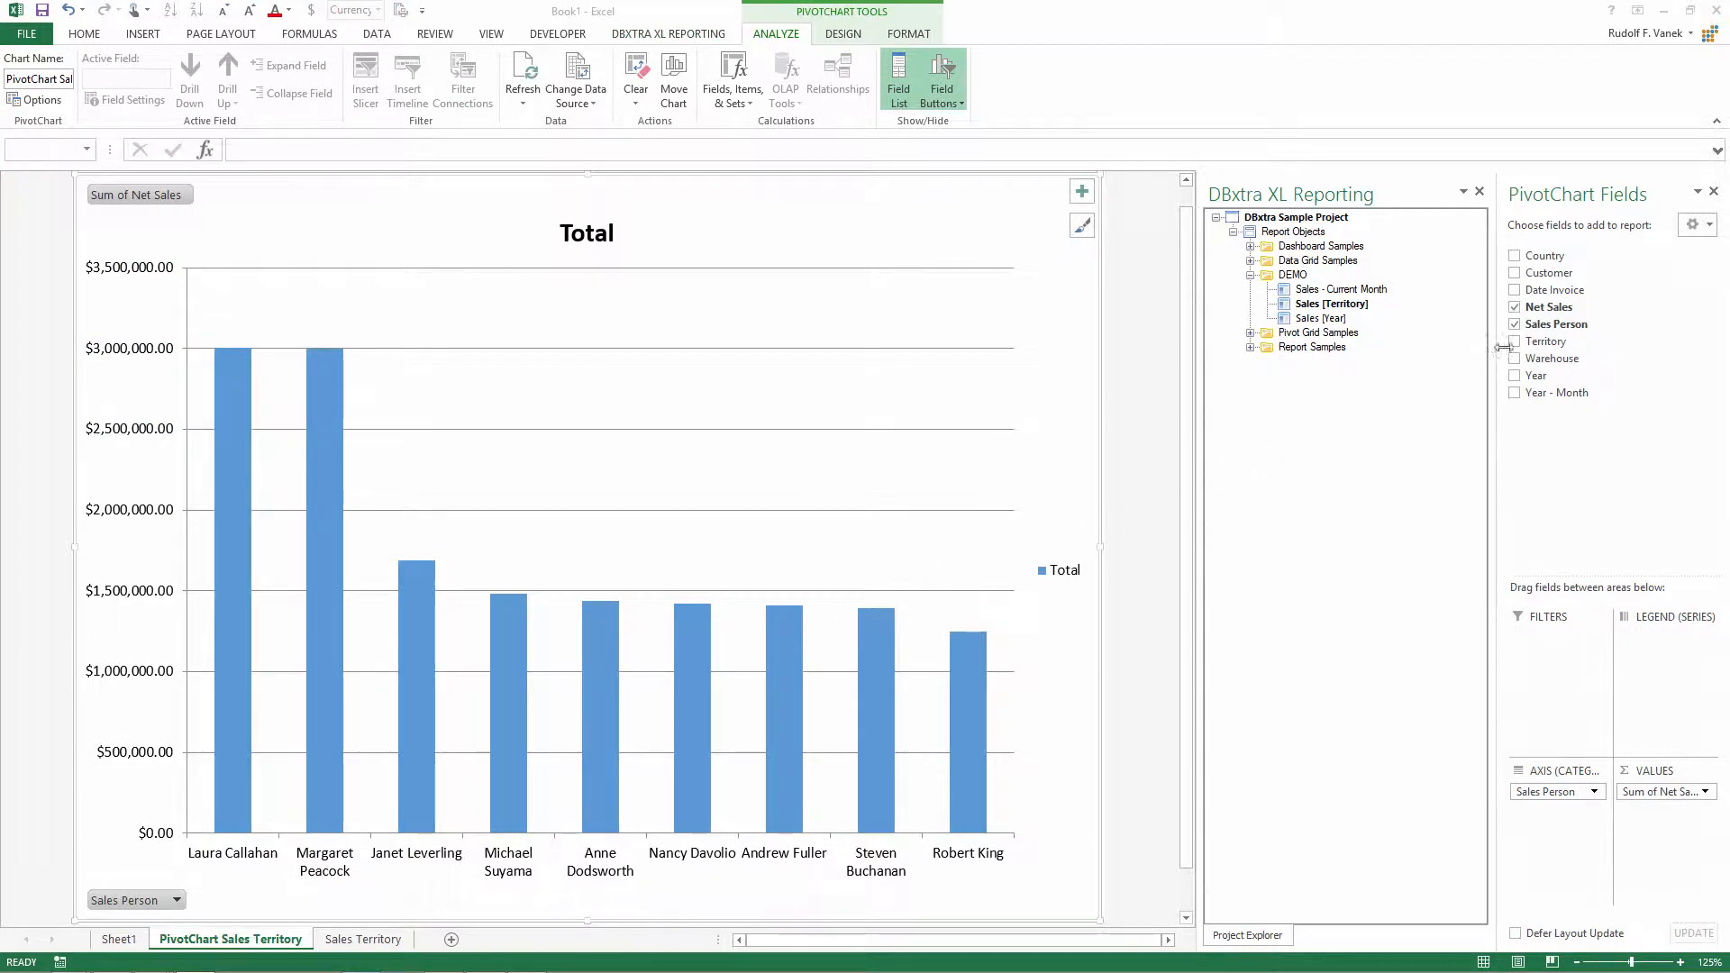
drag(1504, 347, 1658, 647)
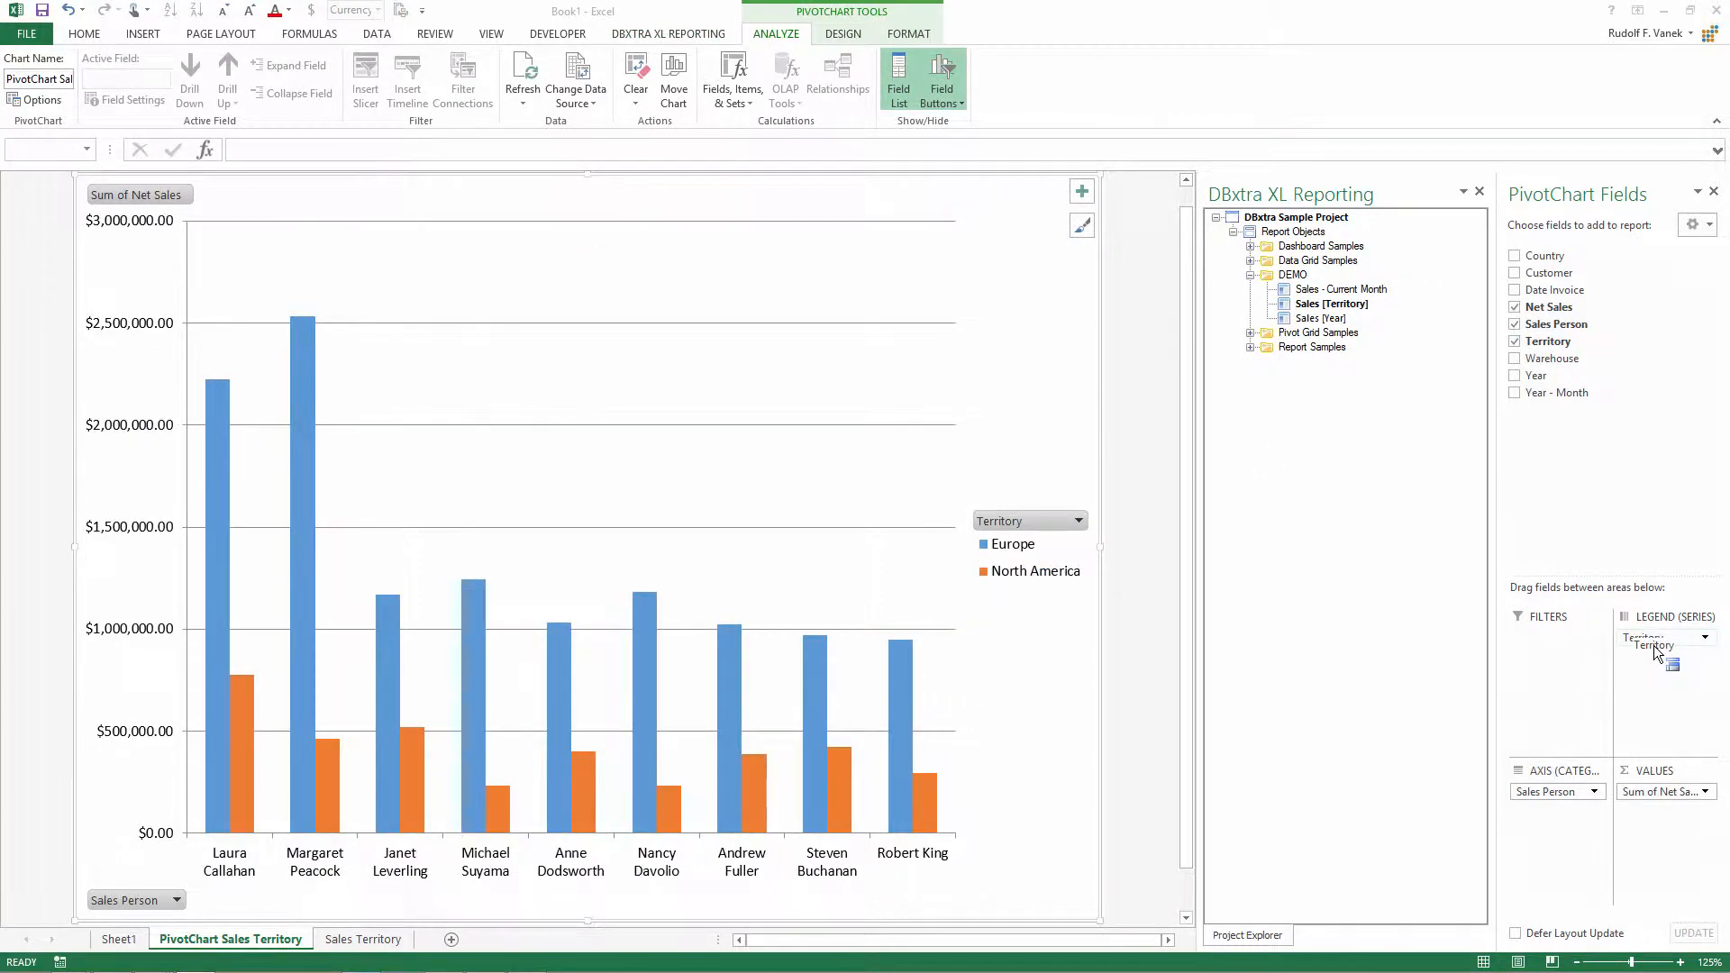
Step: Refresh the parameters of the live pivot table on the Sales Territory sheet, setting Territory to <All values>
click(335, 940)
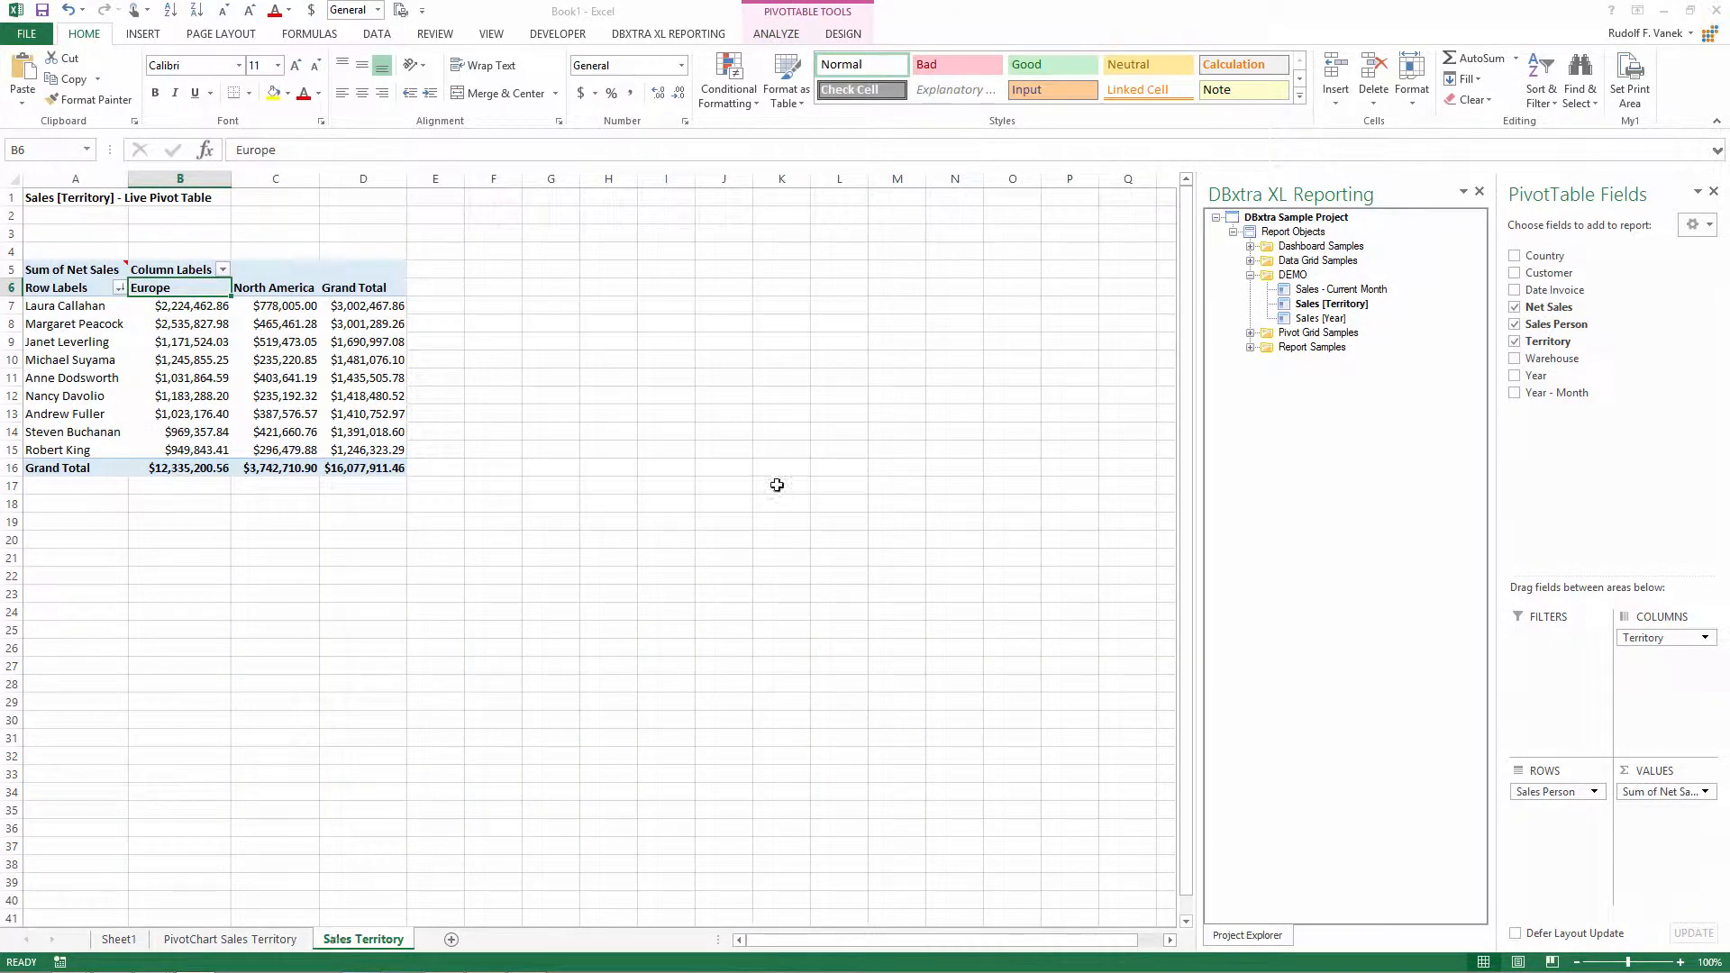
click(641, 34)
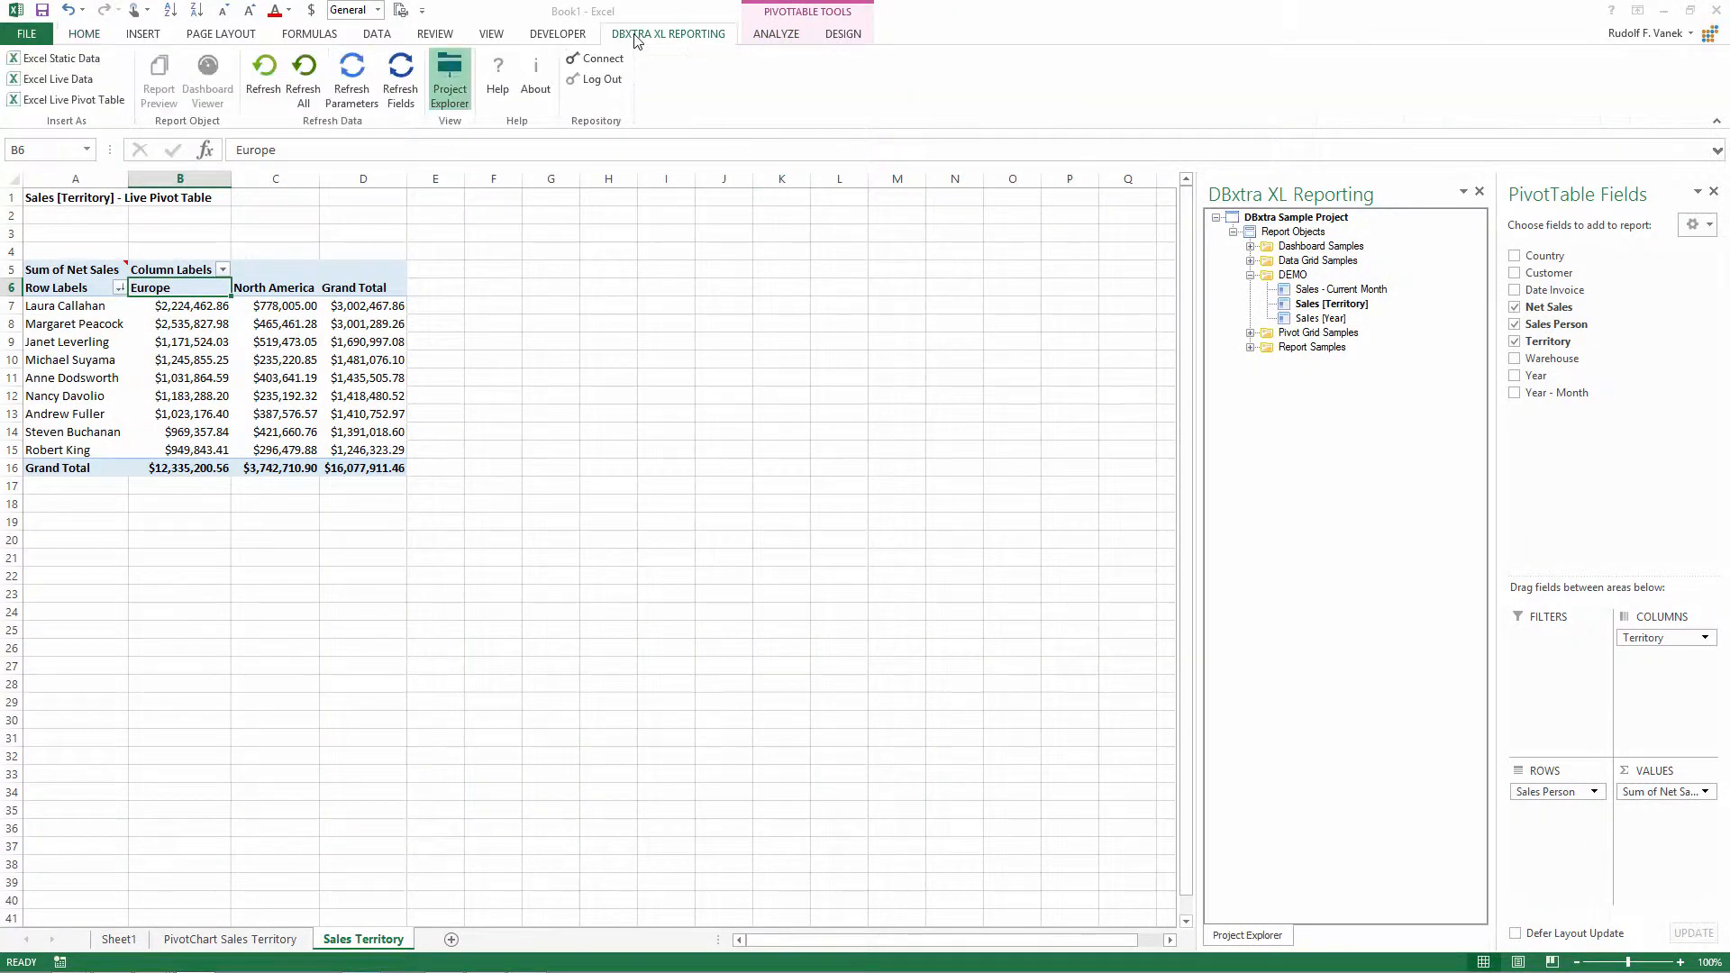
click(353, 93)
click(877, 669)
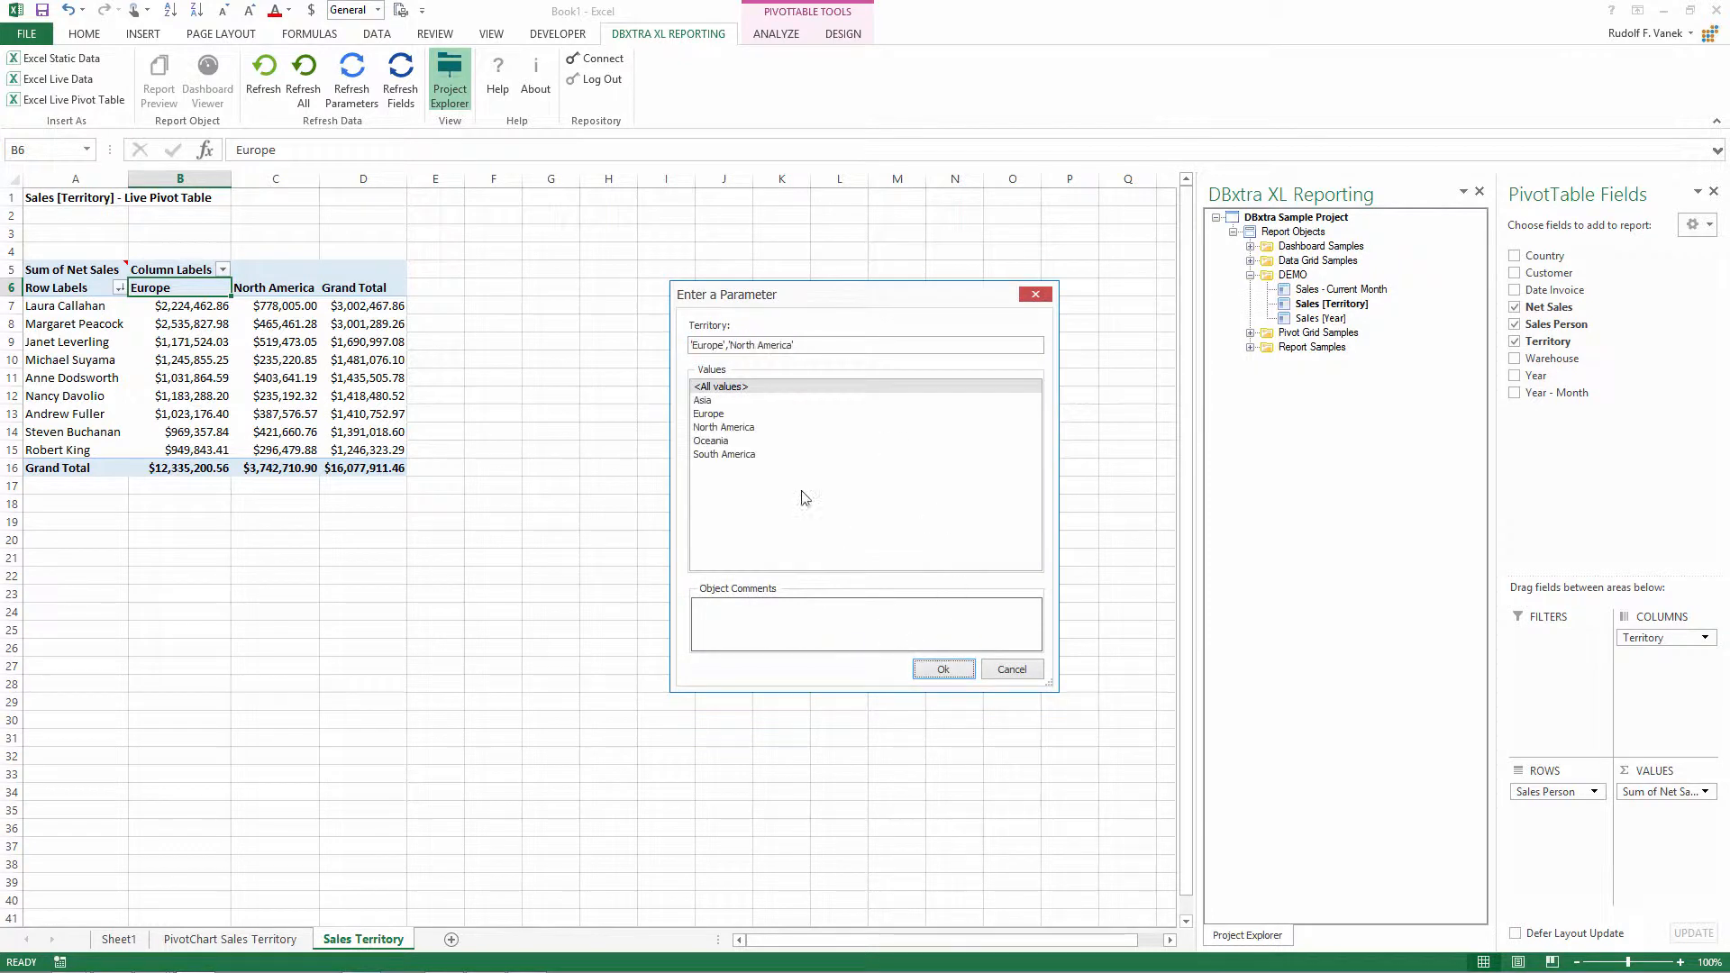
click(718, 385)
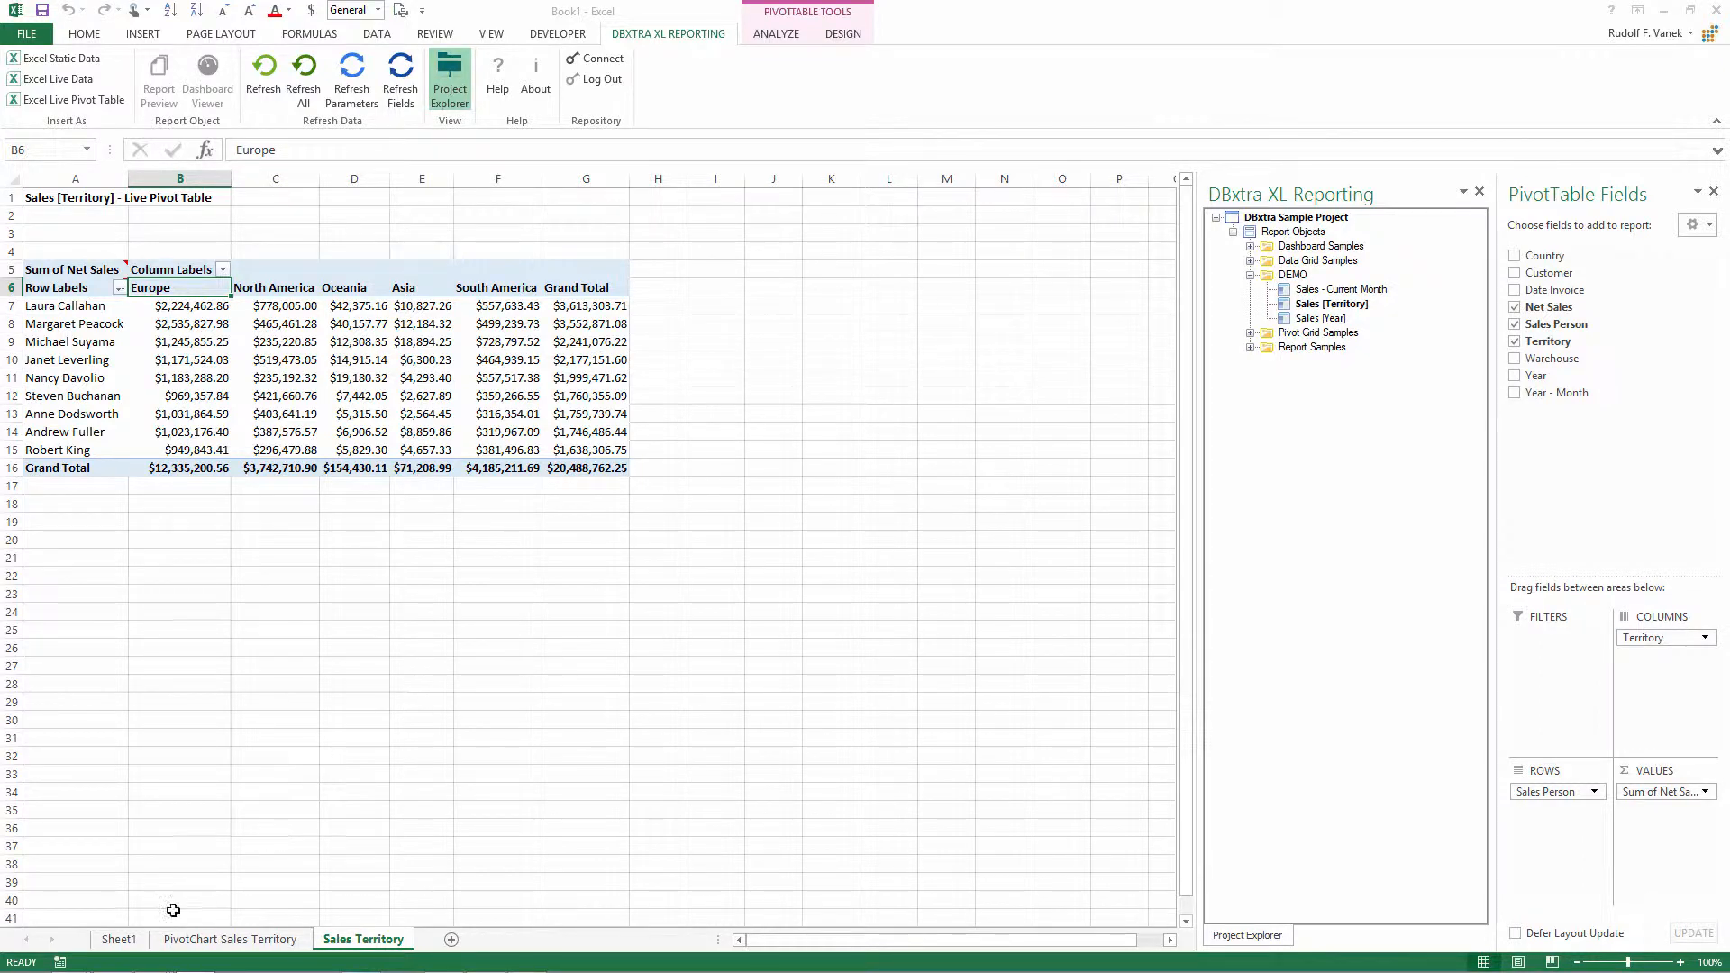
Step: Refresh the live sales data on Sheet1 and set its Year parameter to 2013
click(118, 939)
key(Up)
click(263, 81)
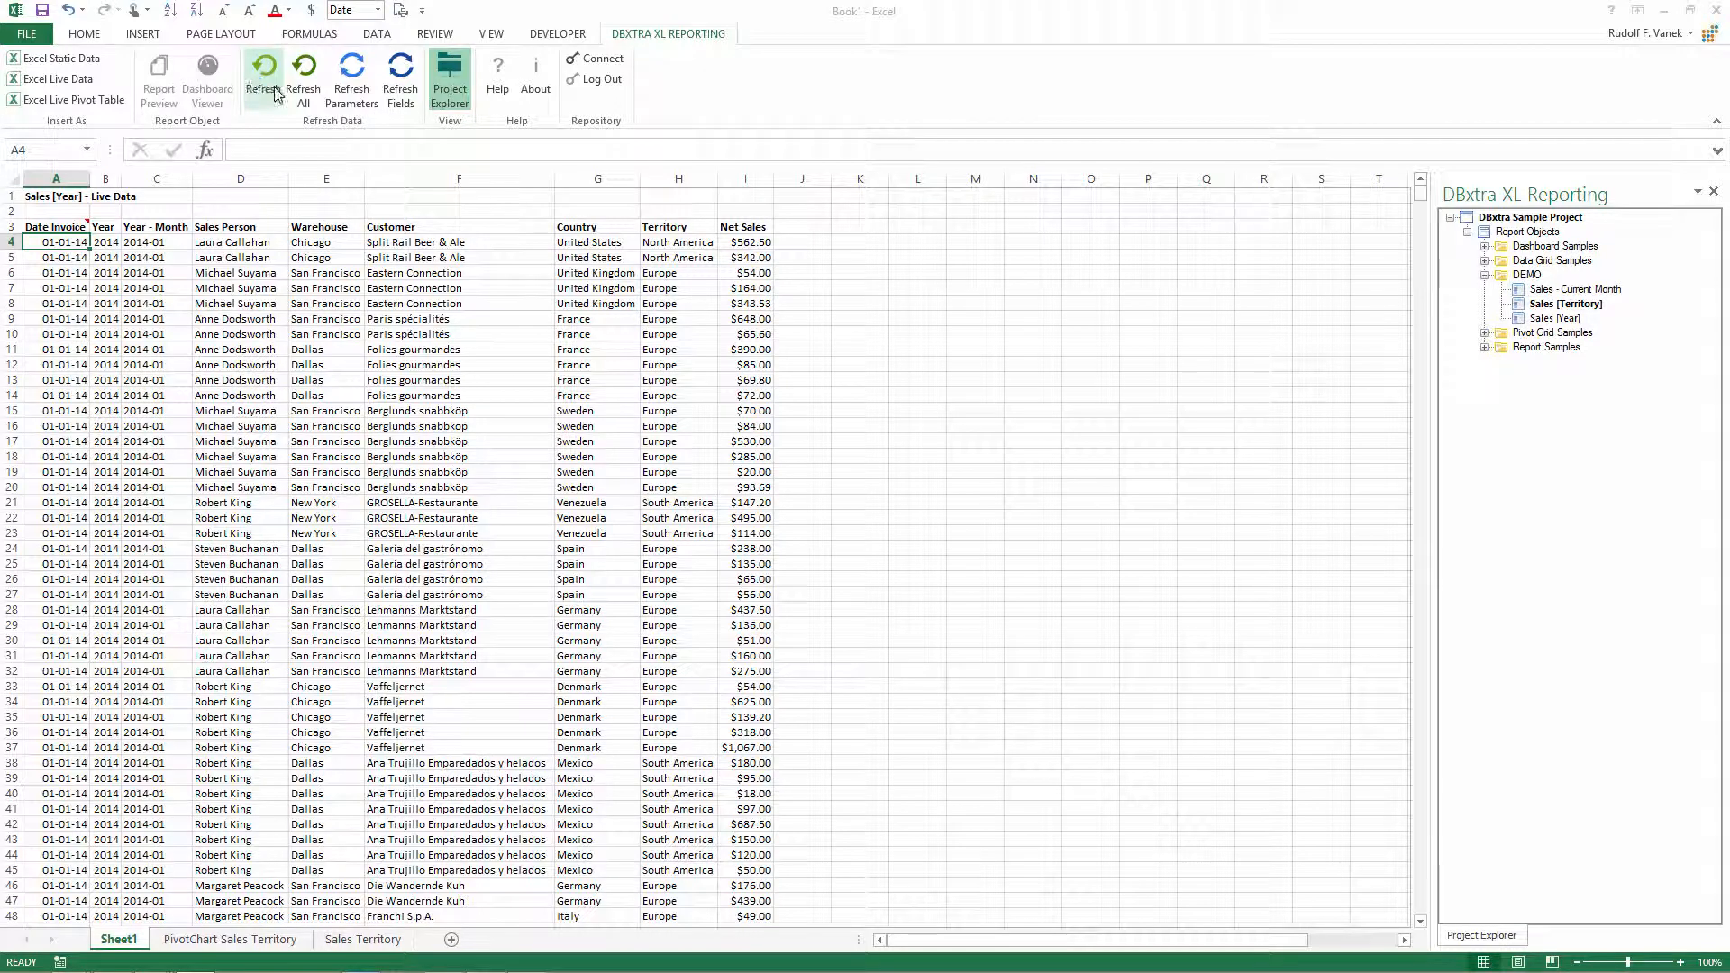
click(357, 86)
click(866, 669)
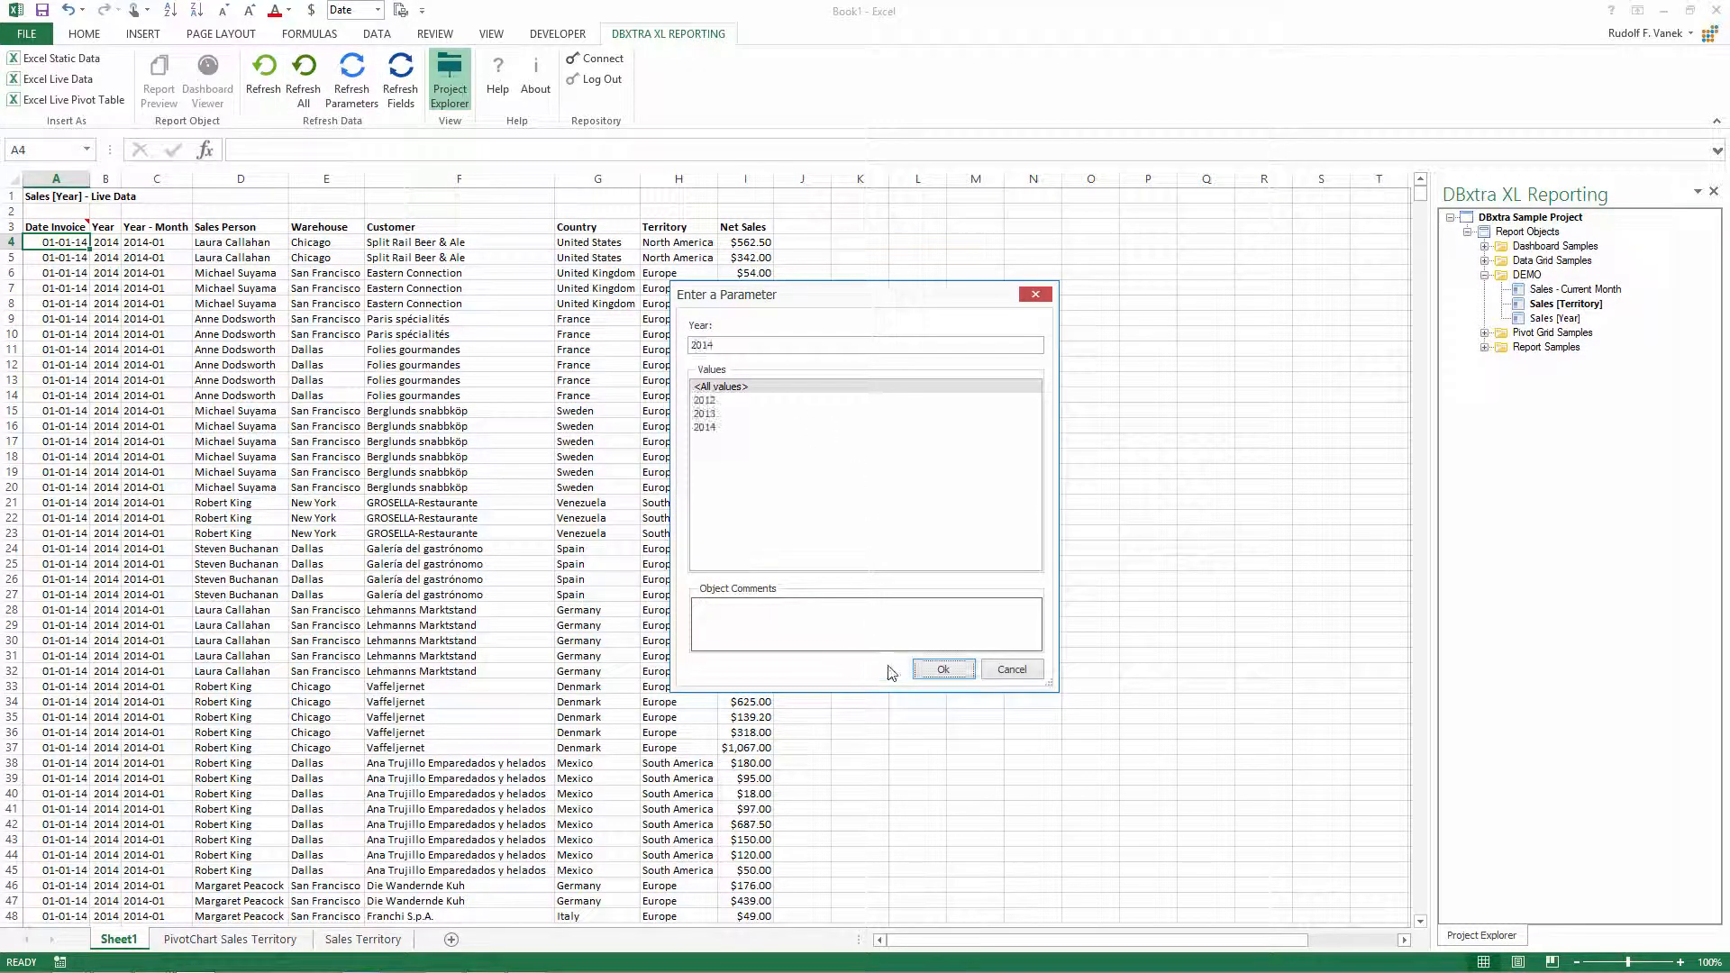
double_click(705, 412)
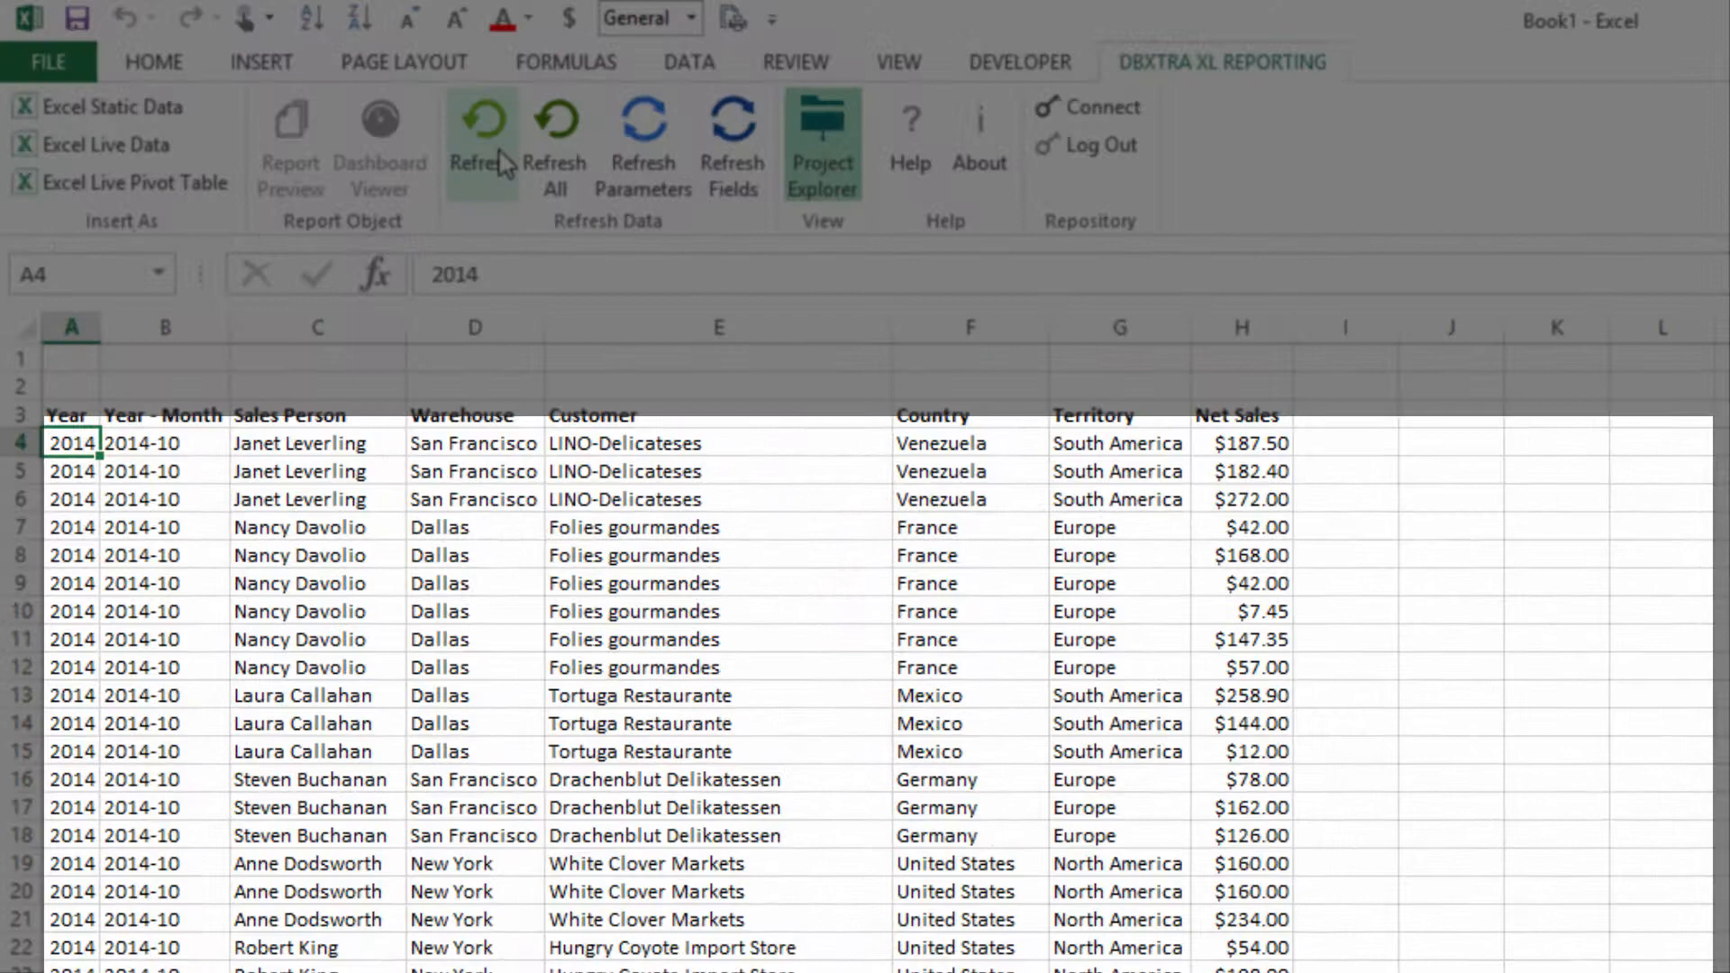
click(505, 165)
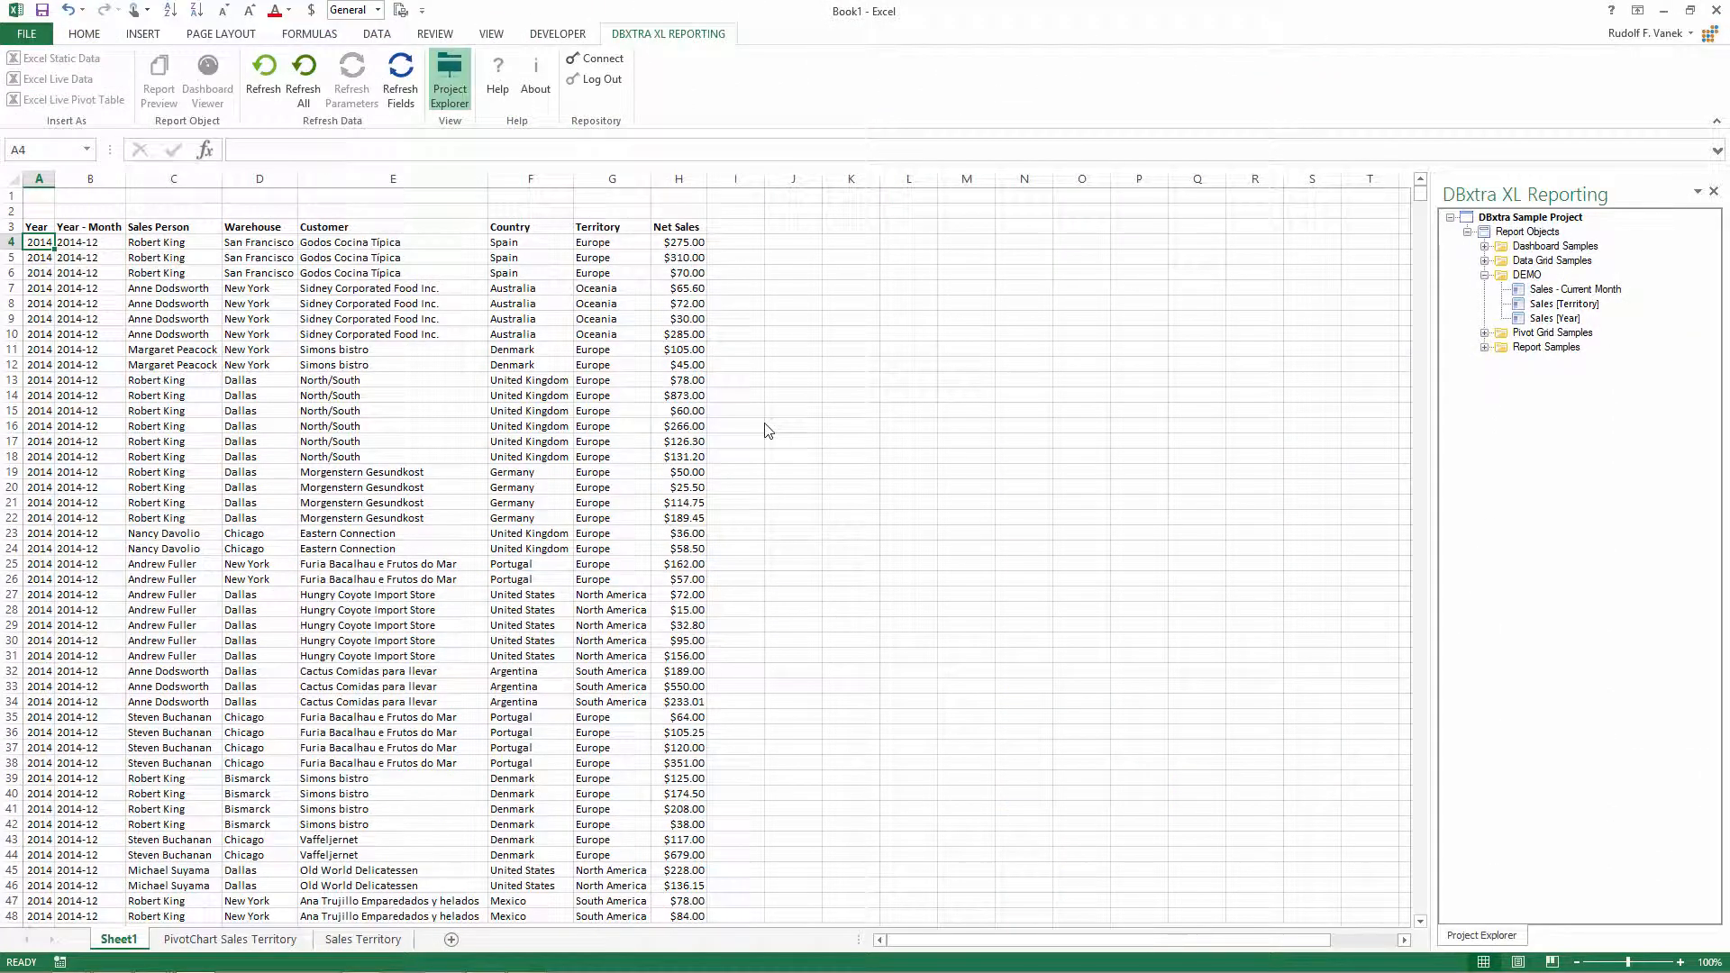
Step: Preview the Invoice Details by Customer (with Bookmarks - TOC) report from Report Samples for the year 2014
click(1484, 348)
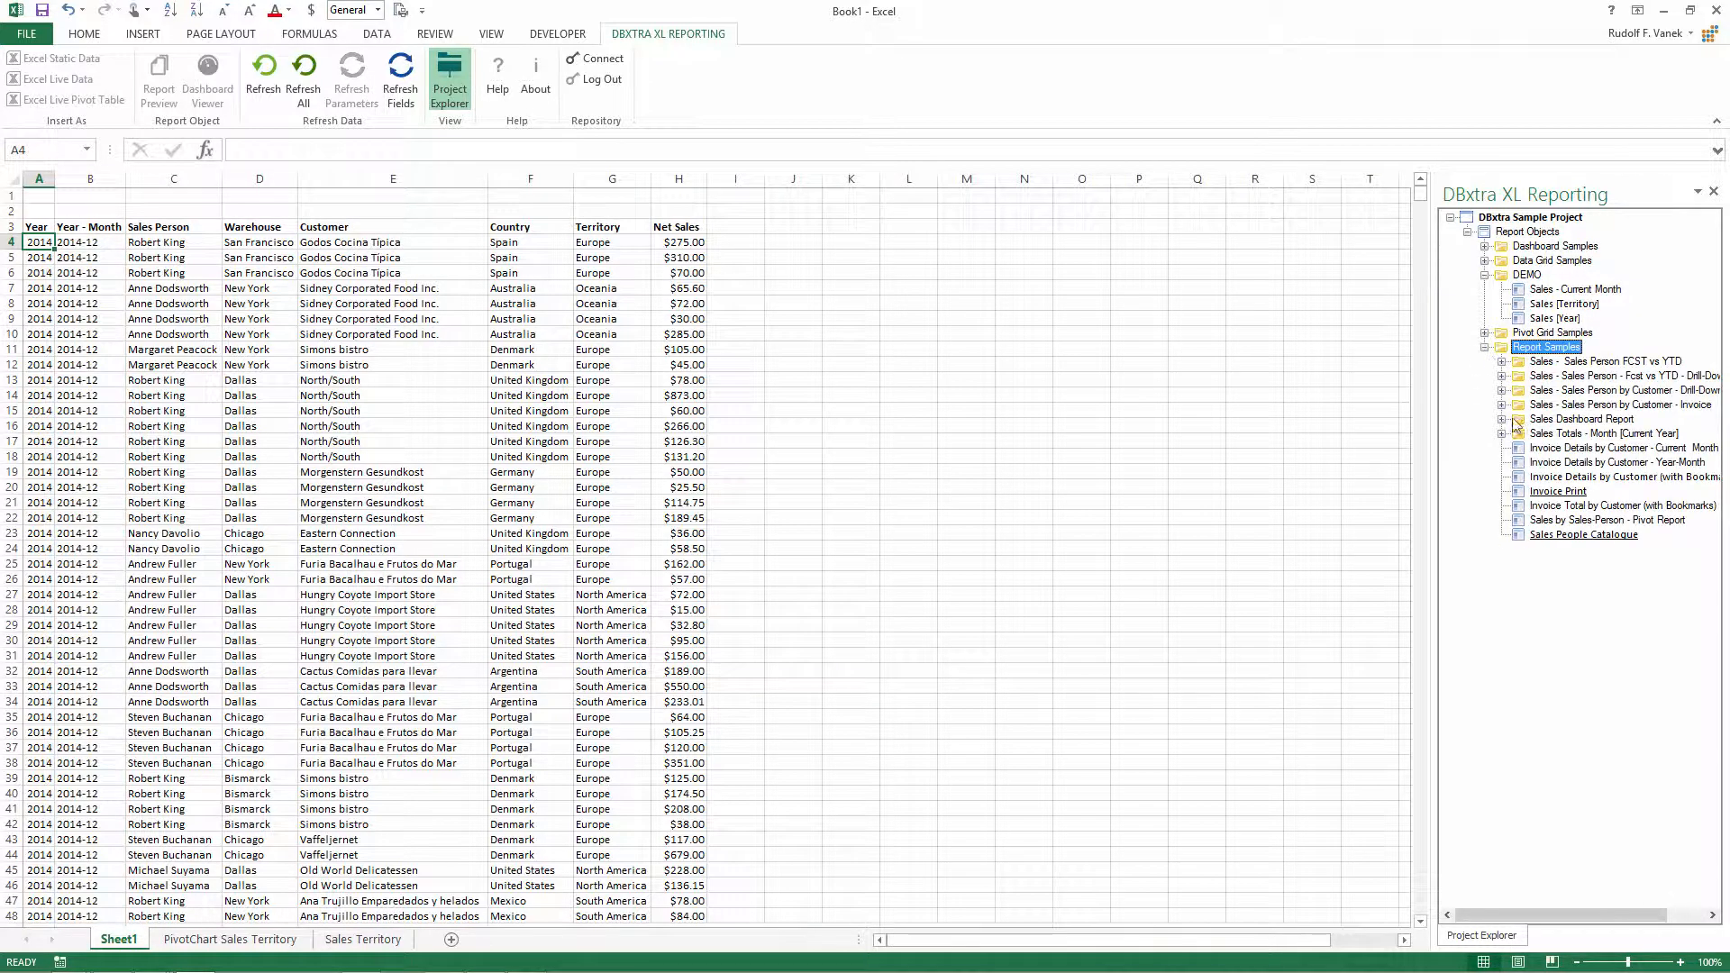
click(1541, 478)
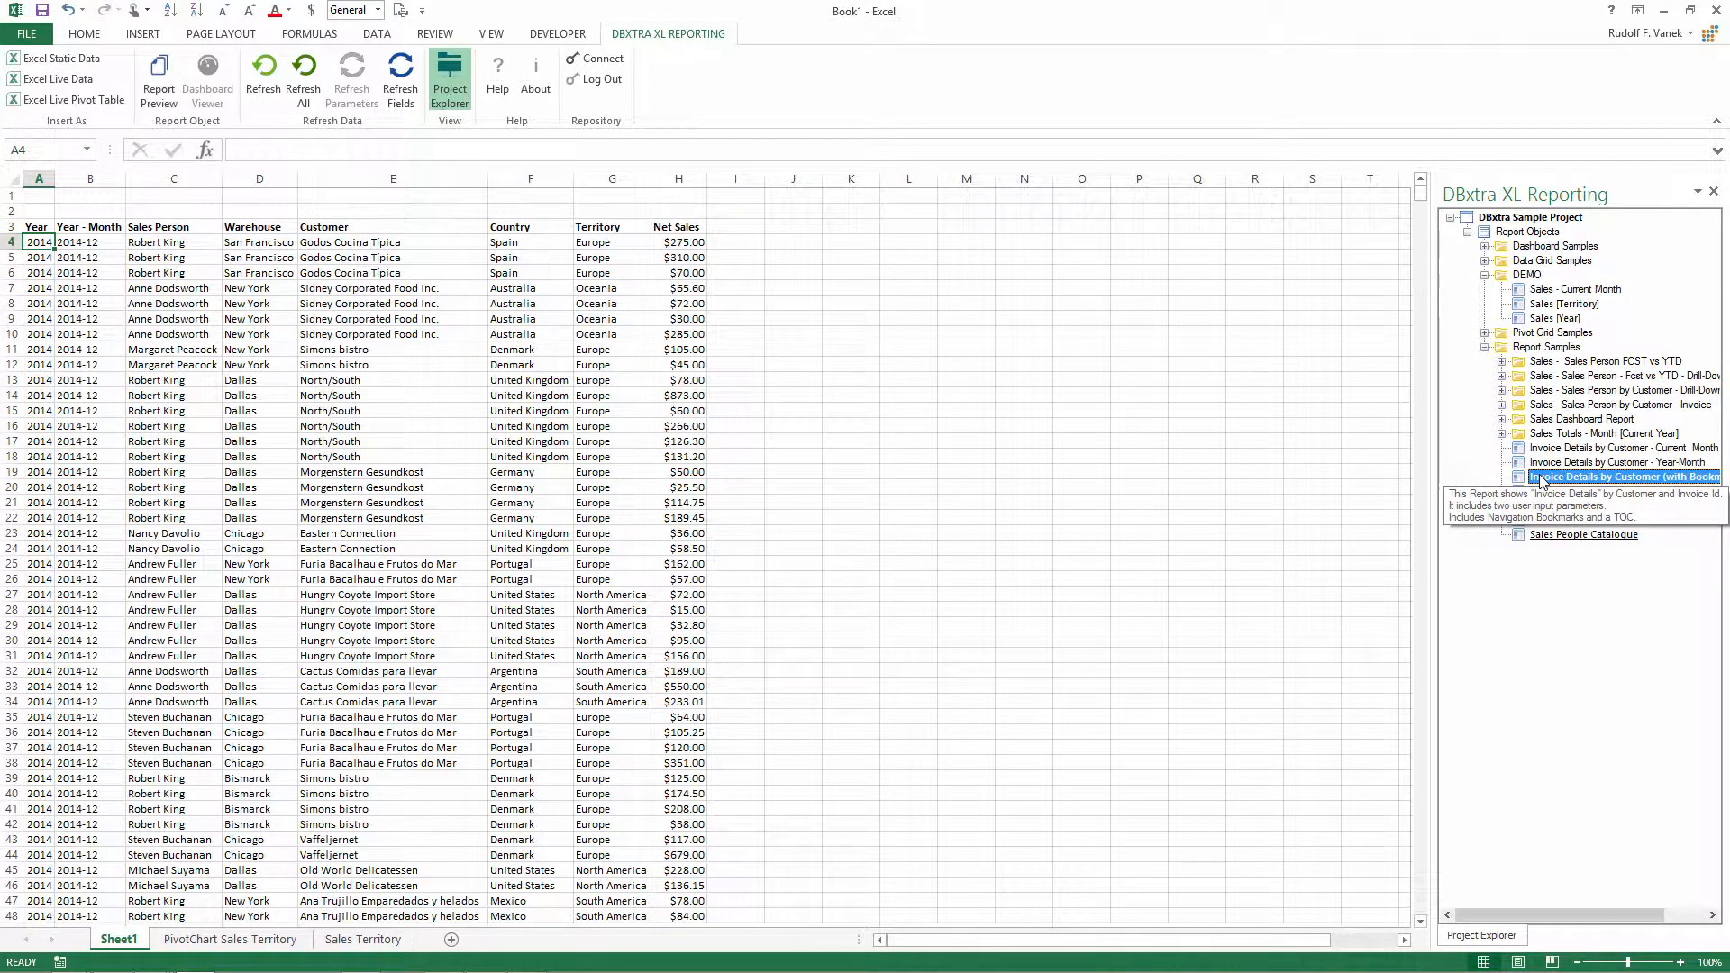
click(160, 82)
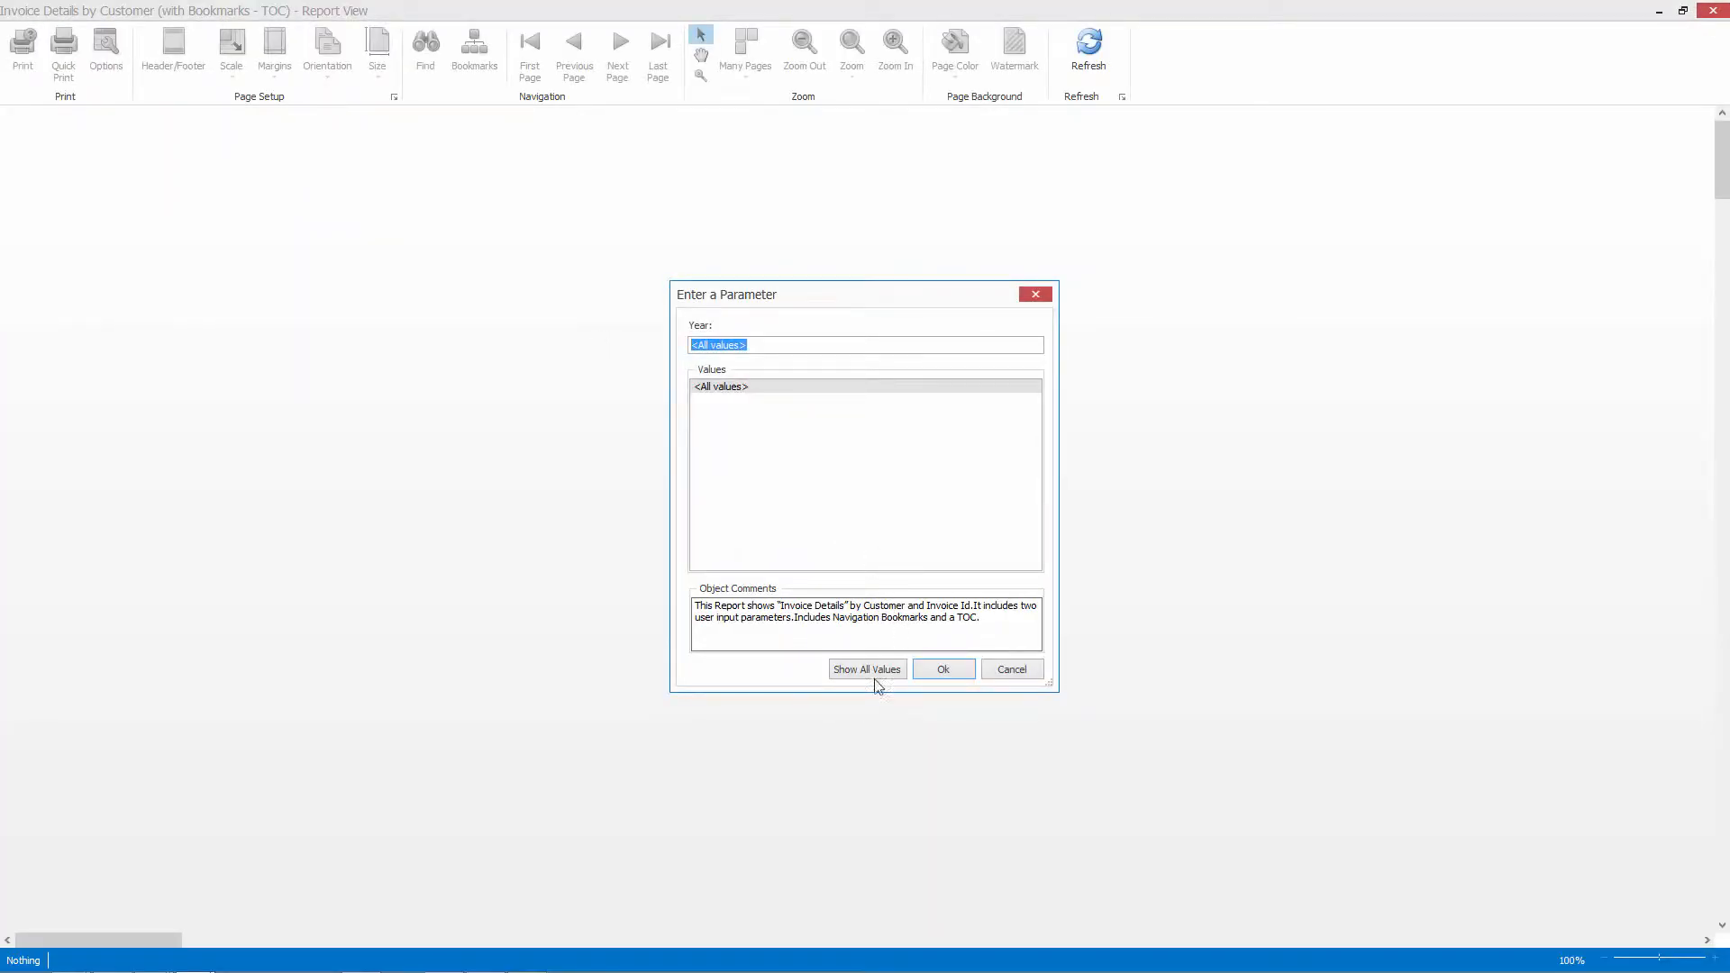
click(869, 671)
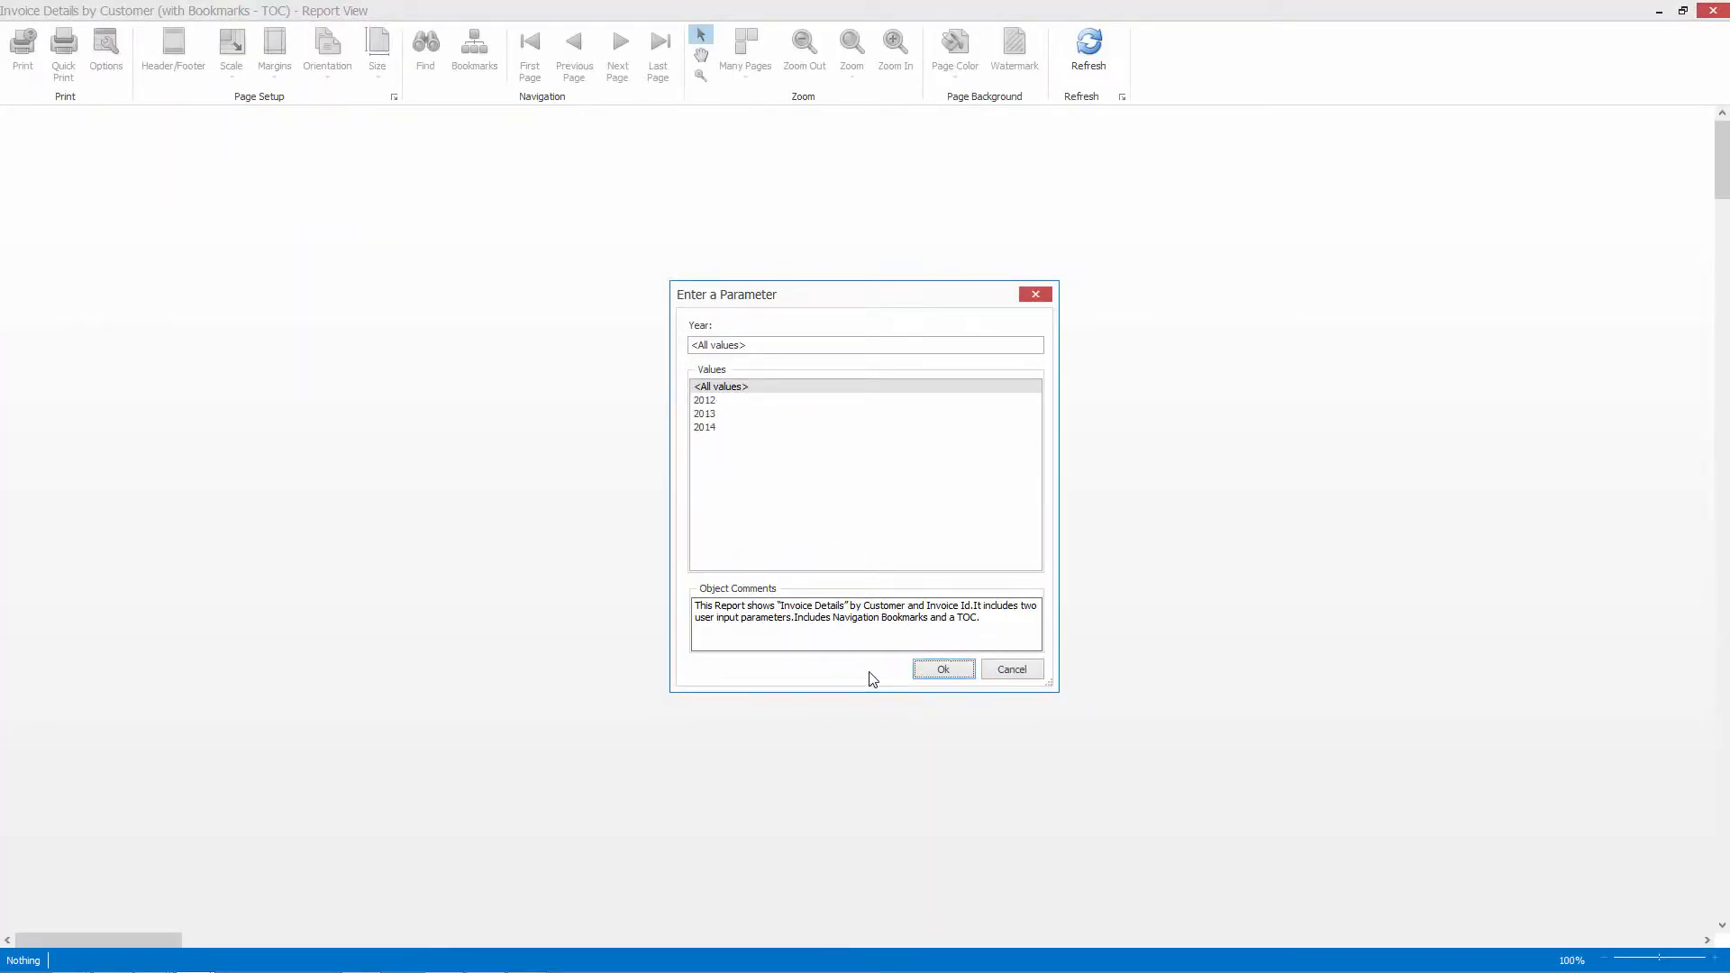
double_click(704, 428)
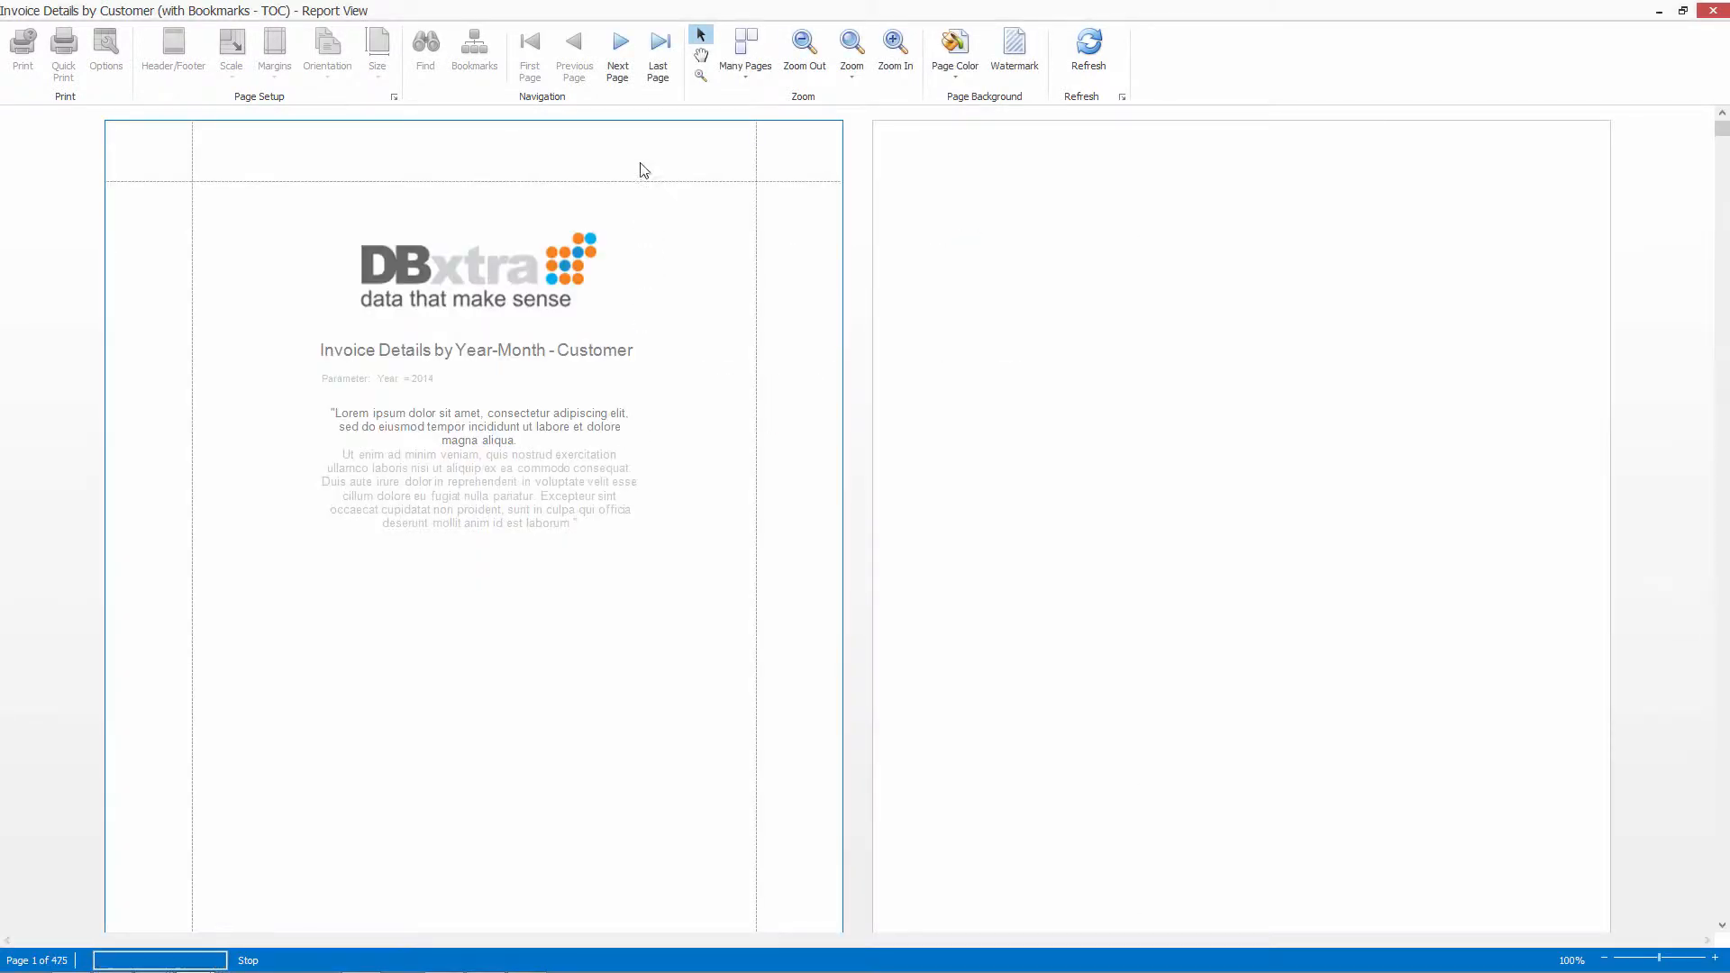
Step: View the report's table of contents and its B's Beverages and Die Wandernde Kuh bookmarks, and close the preview
click(620, 72)
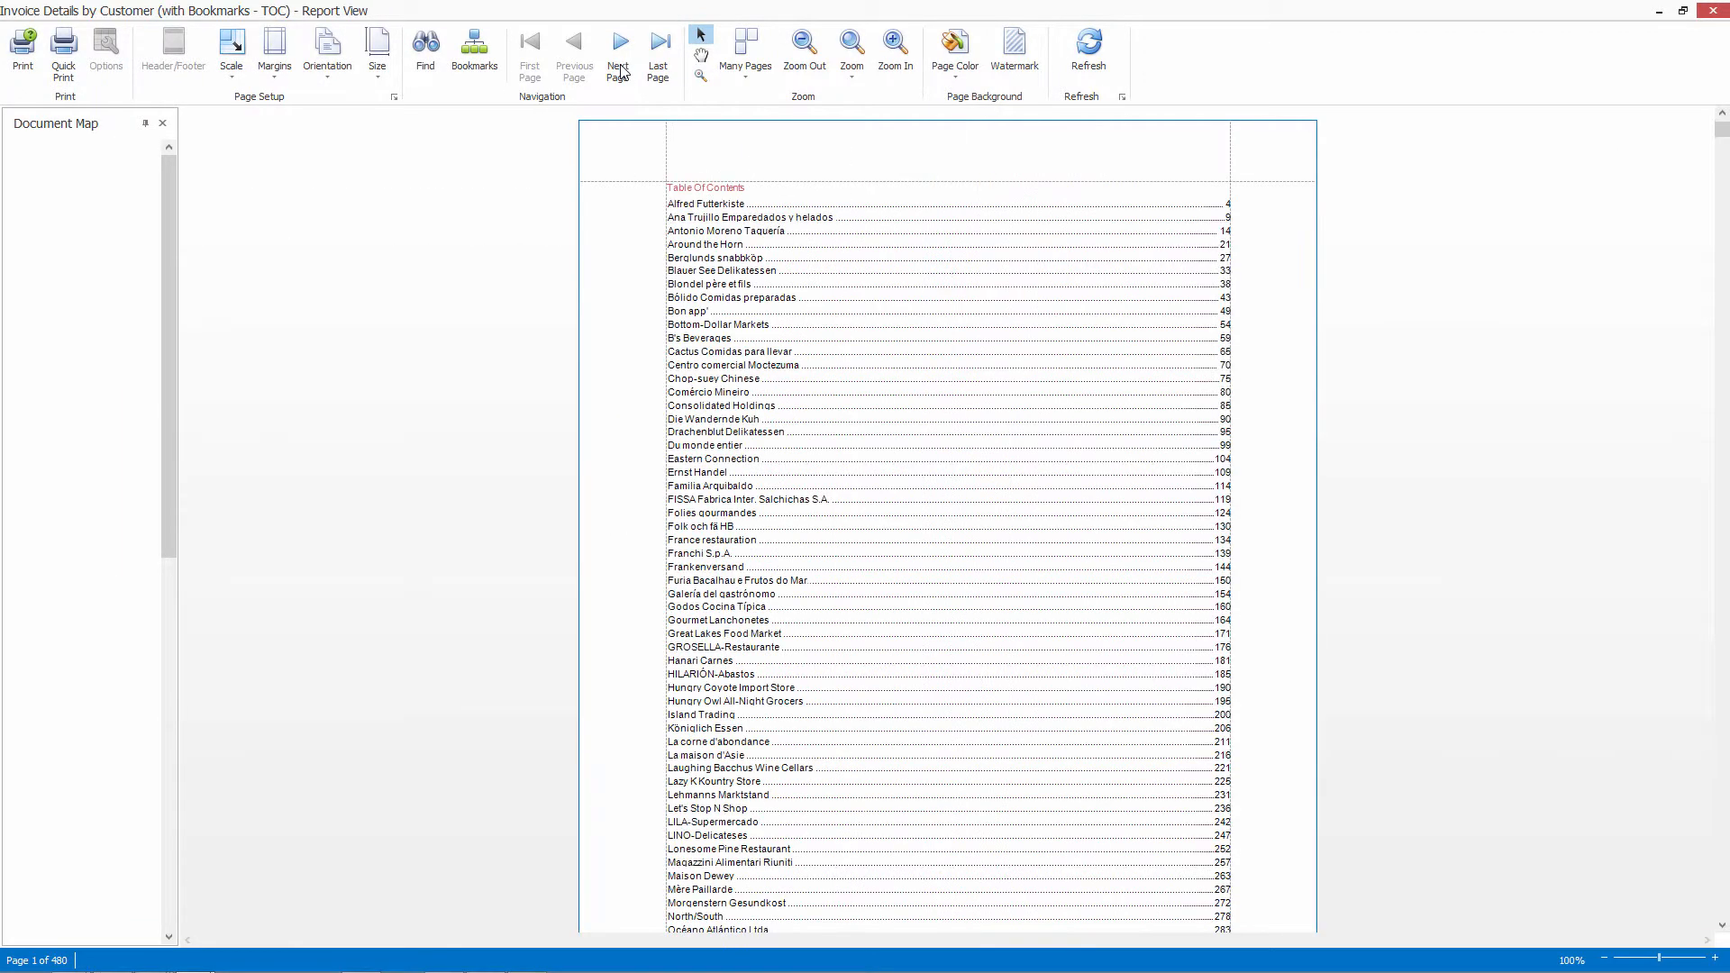
click(56, 328)
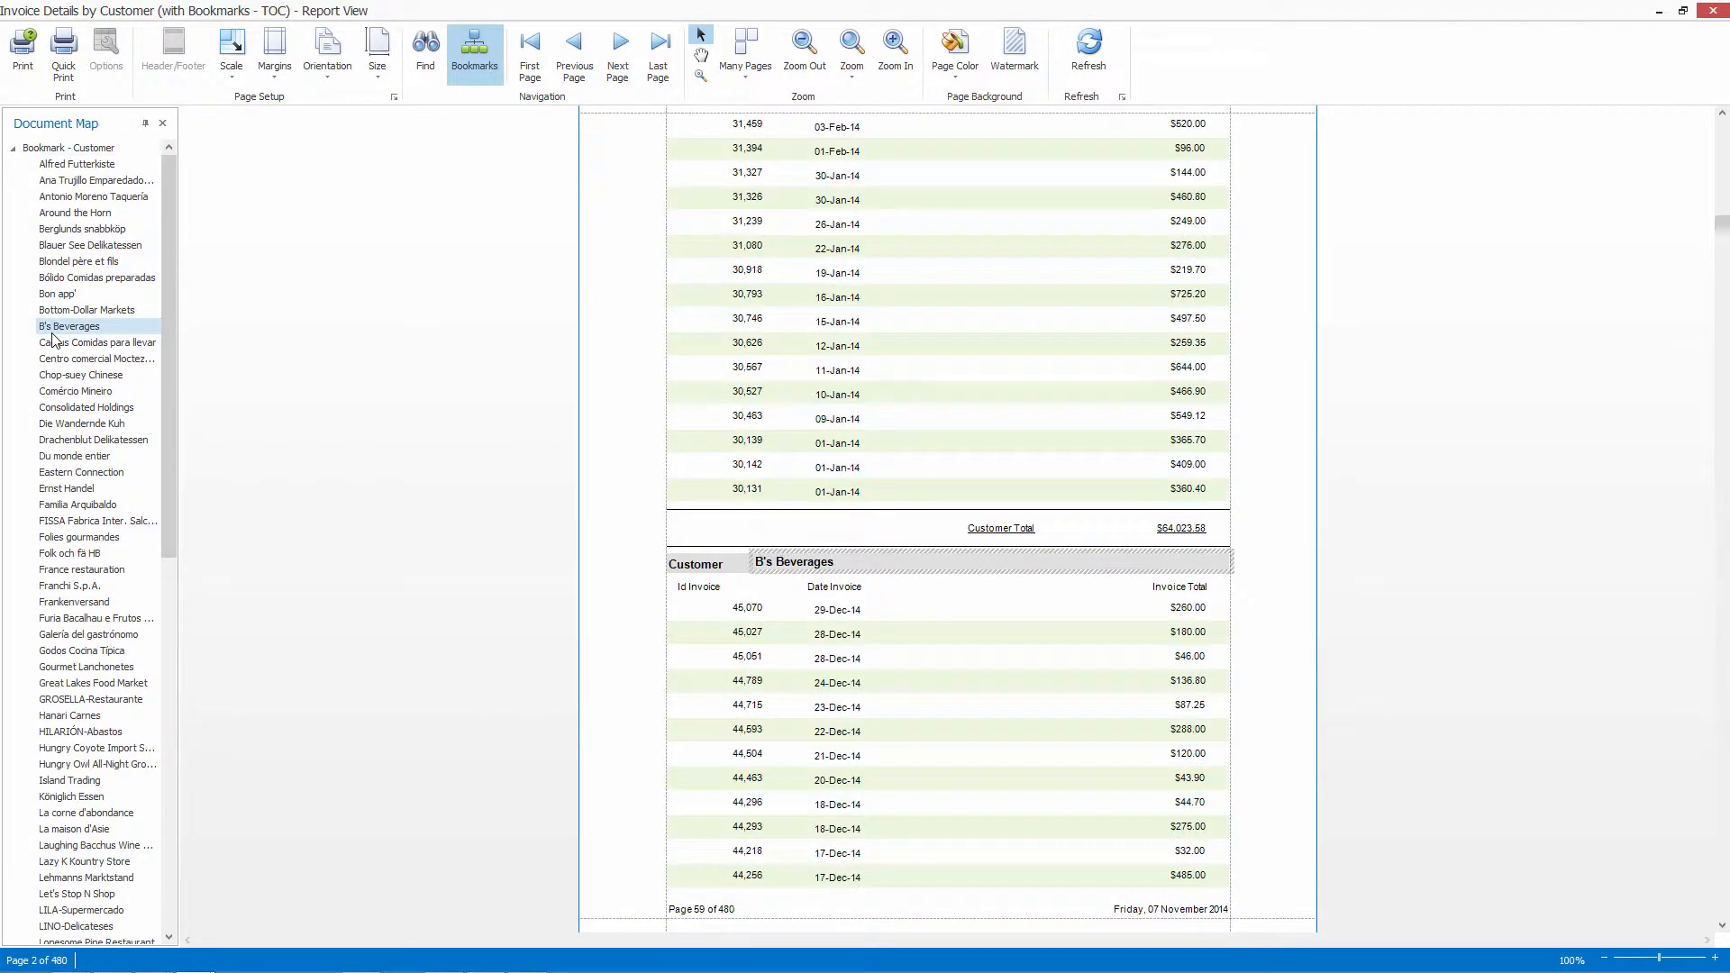
click(50, 424)
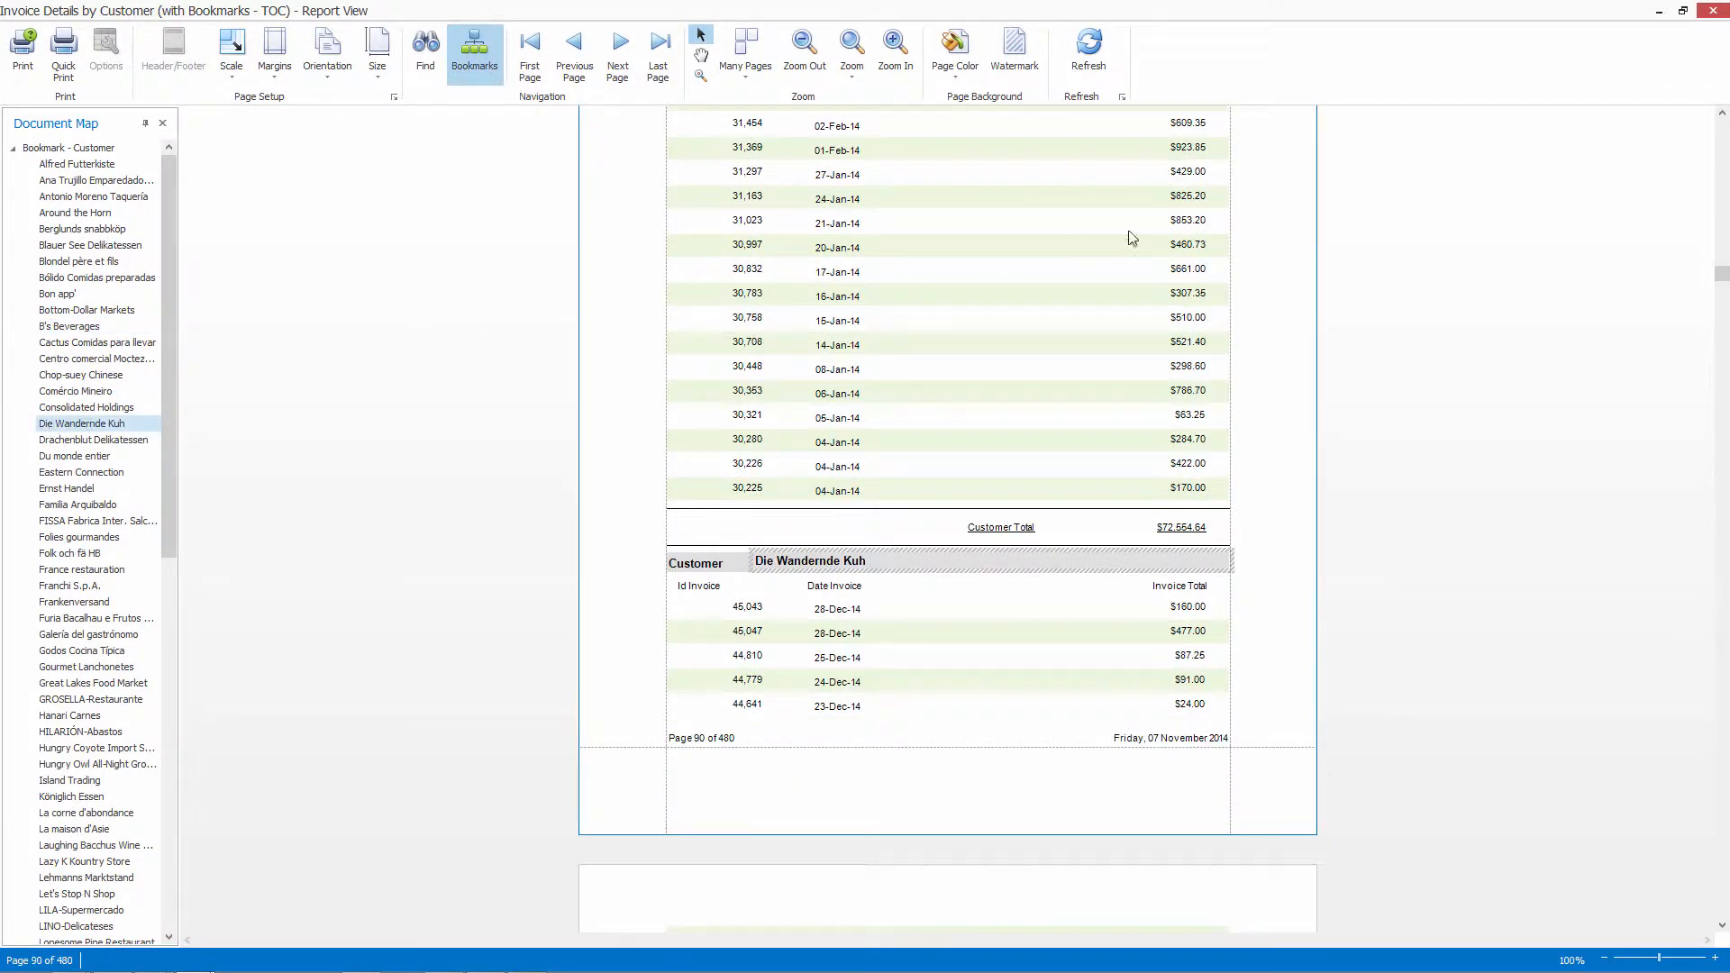
click(1712, 10)
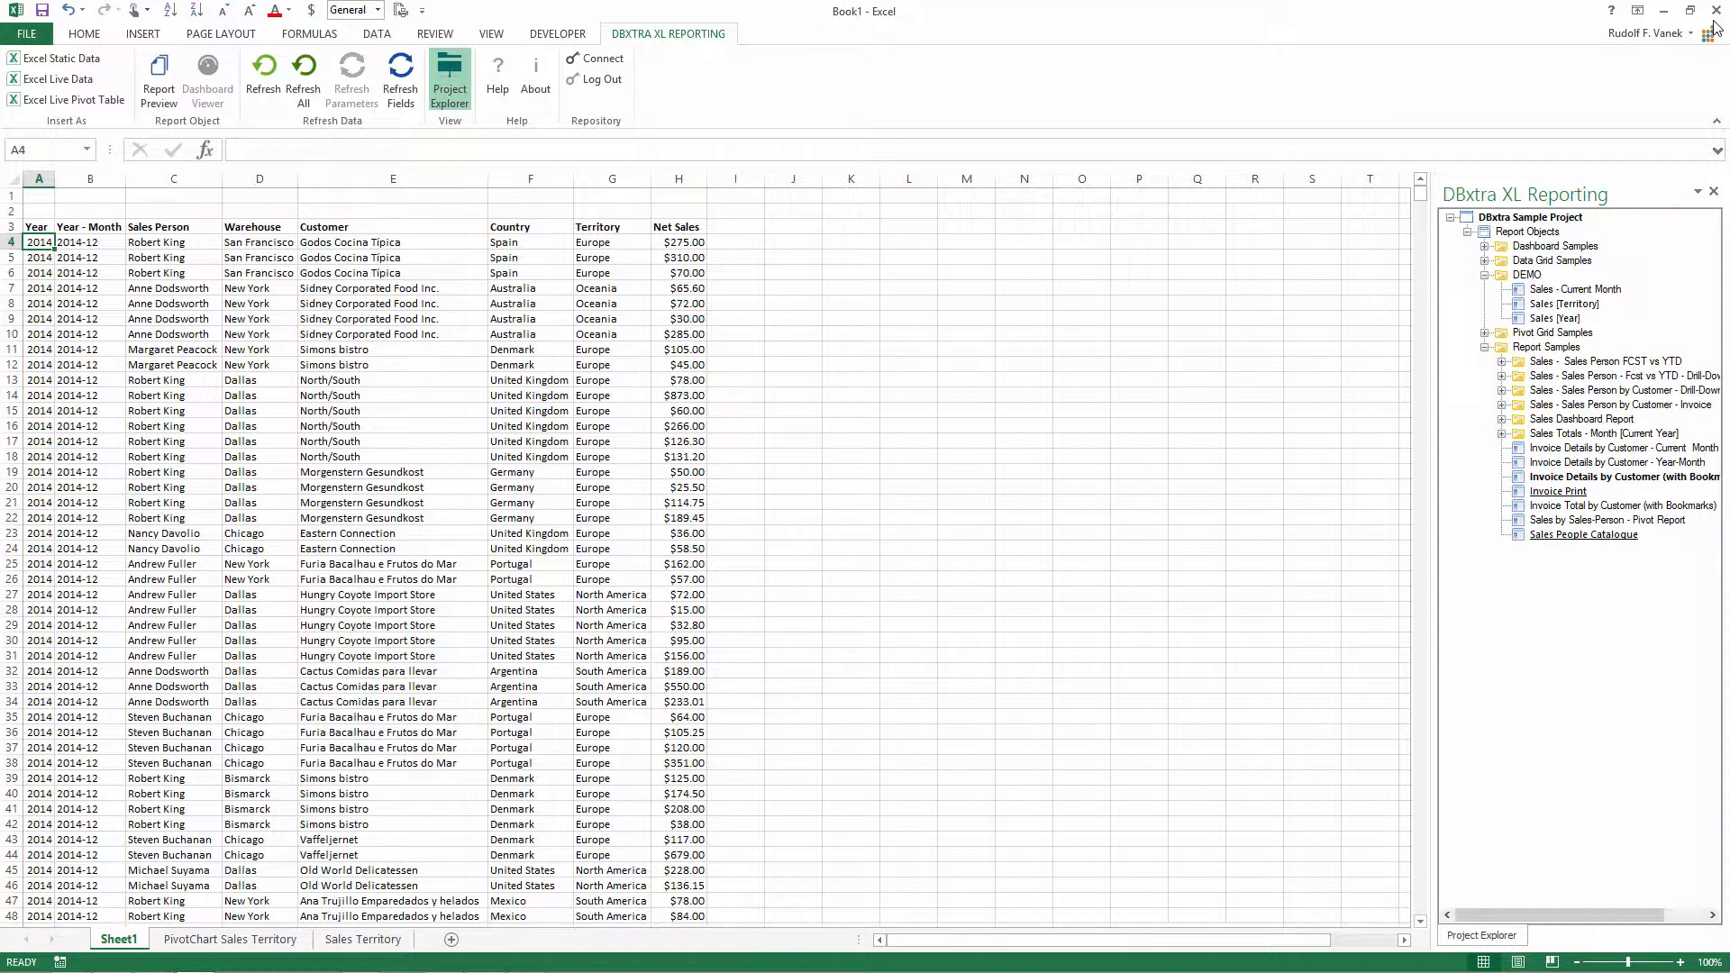
Step: Open the Dashboard - Sales by Year - Country - Sales-Person from Dashboard Samples in the dashboard viewer
double_click(1568, 248)
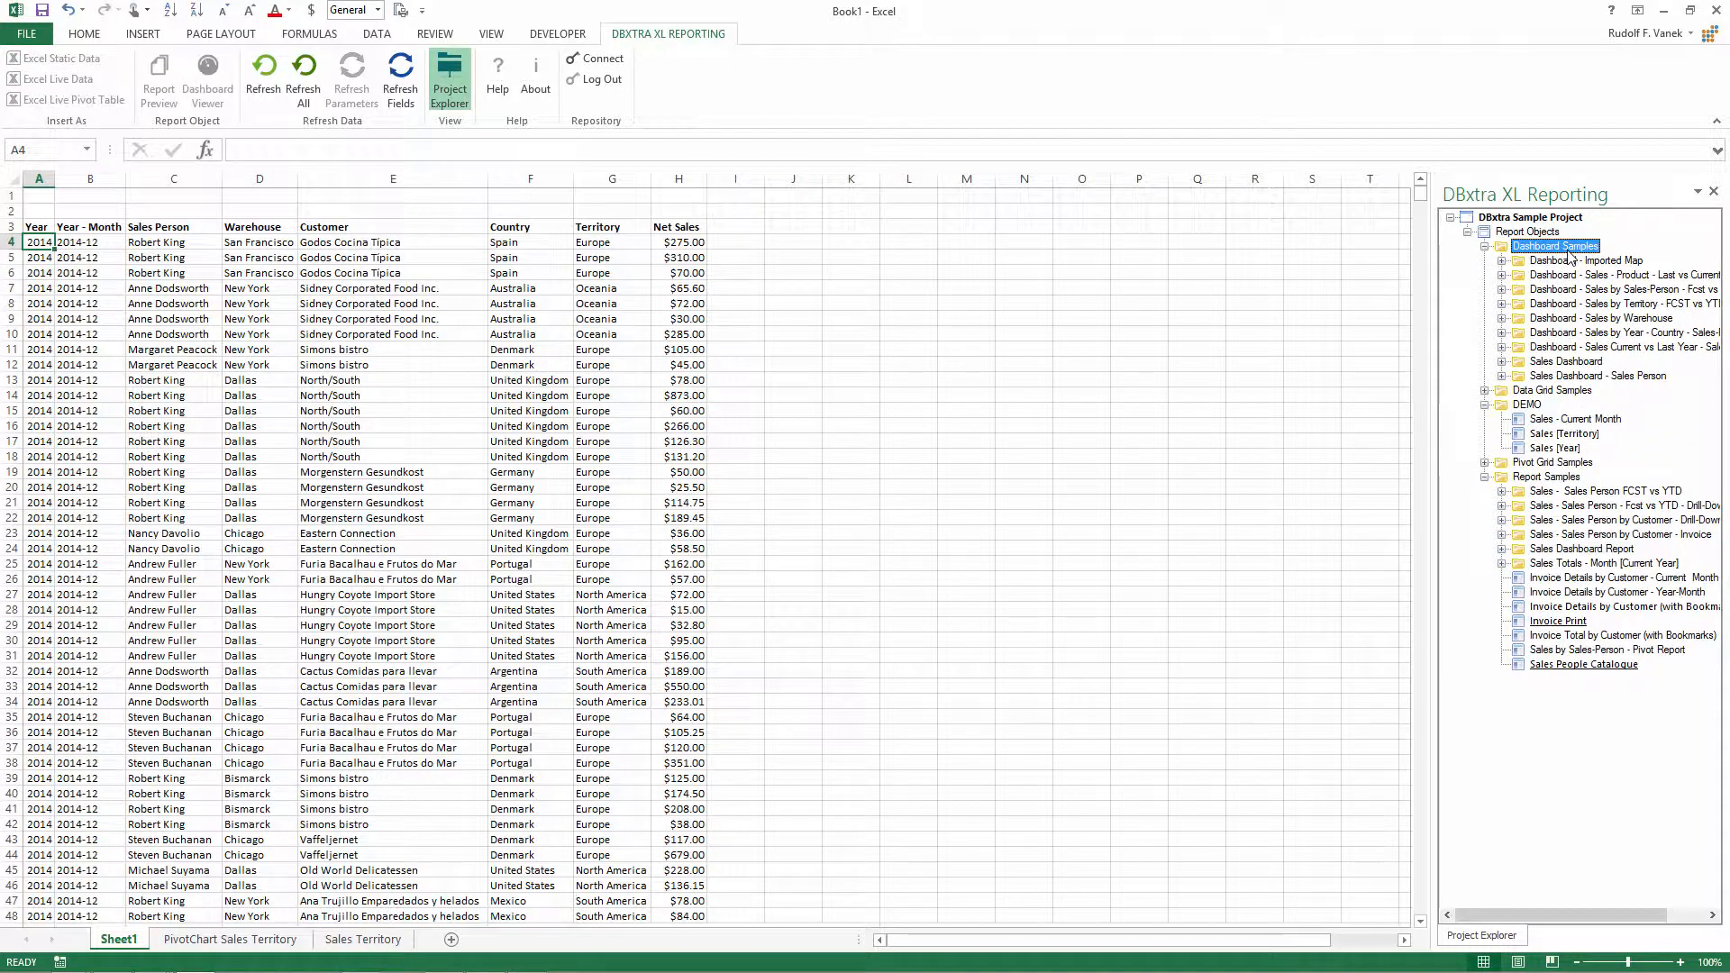
double_click(1588, 333)
click(1586, 361)
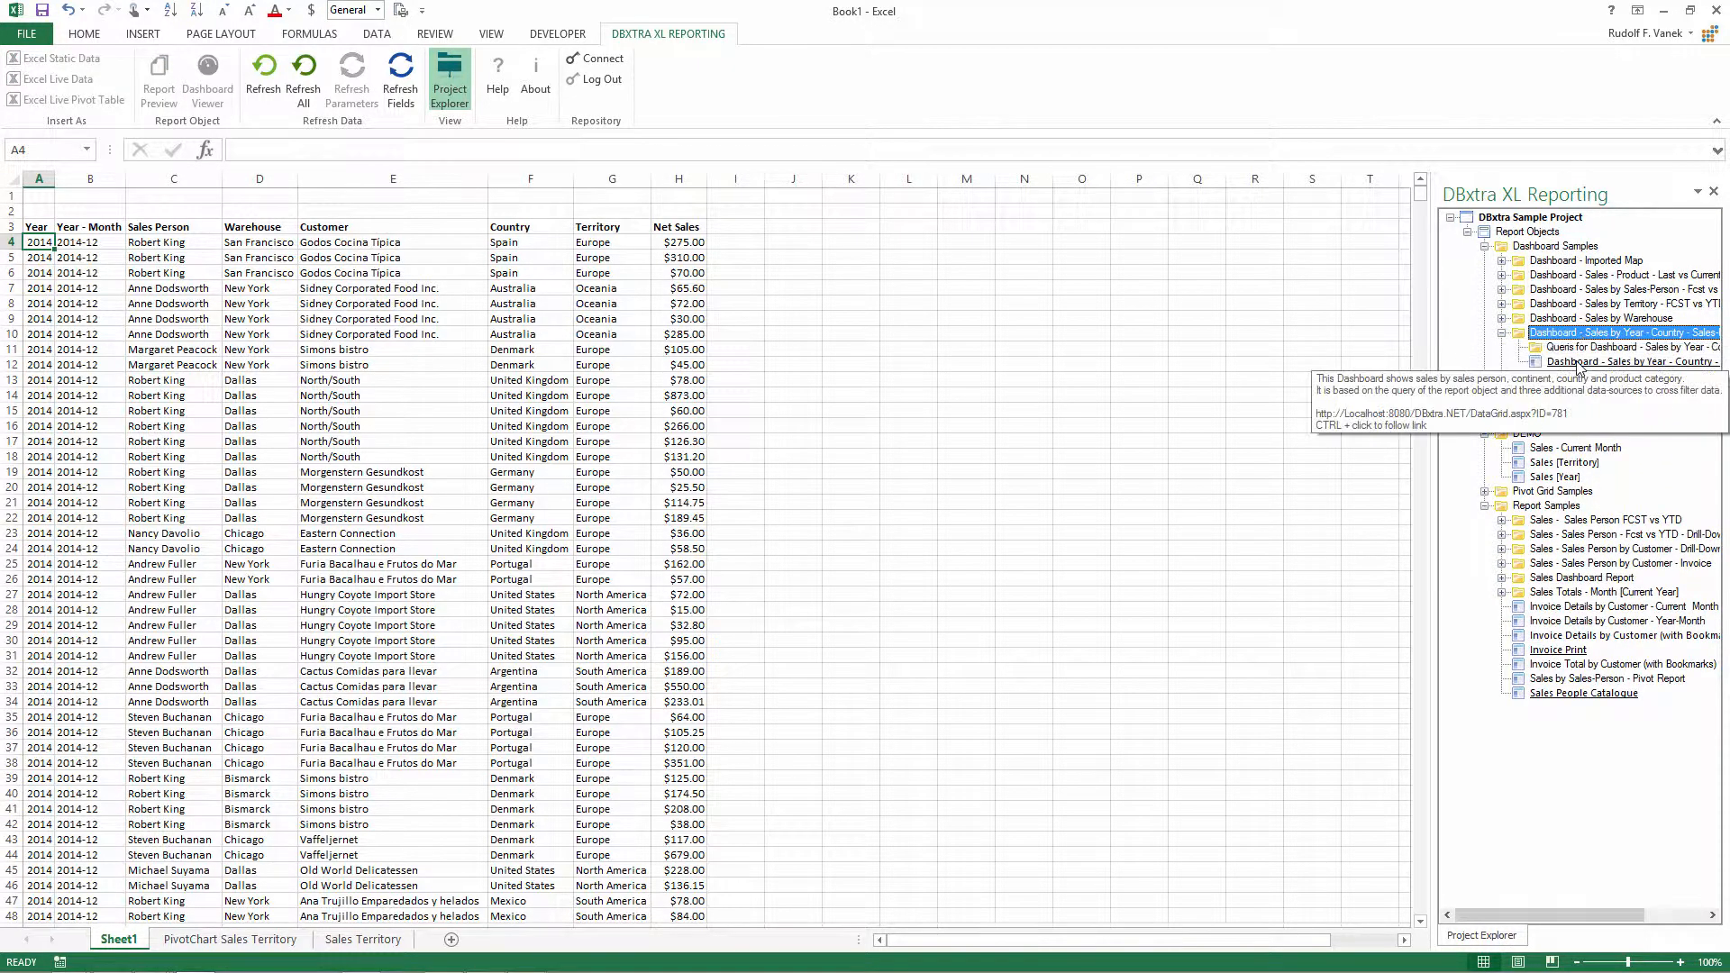
click(208, 83)
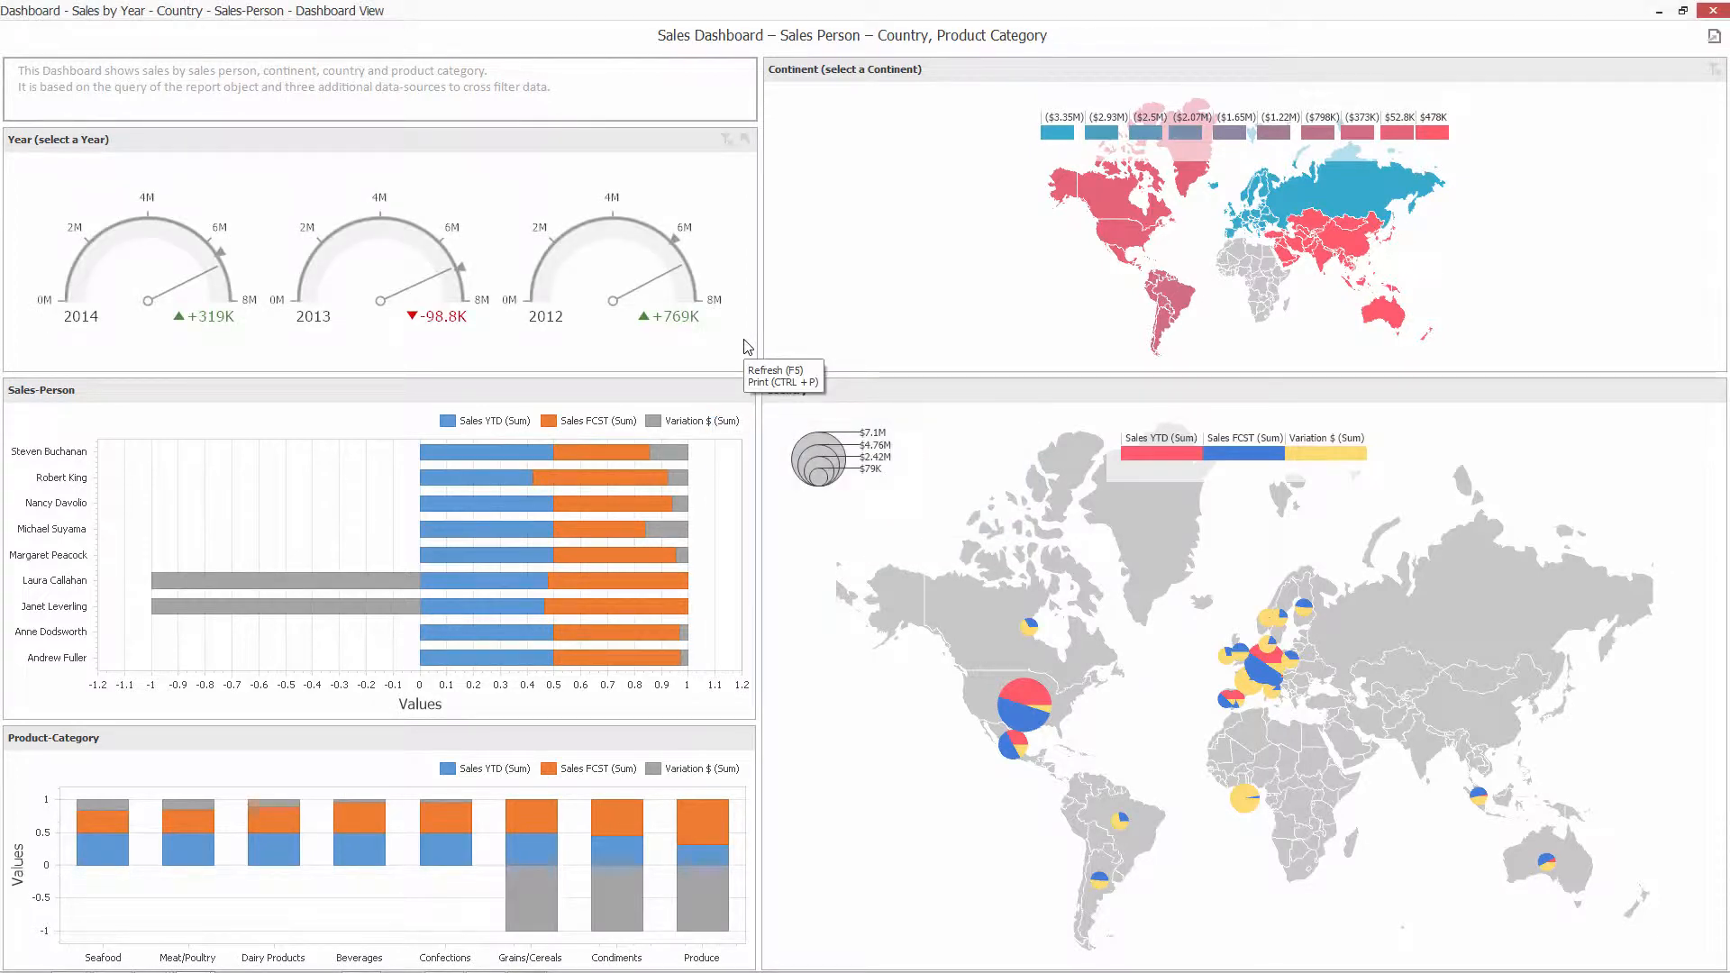
Step: Filter the sales dashboard by 2013 and 2012 together and by 2012 with North America, and close the dashboard
click(410, 286)
ctrl+click(644, 282)
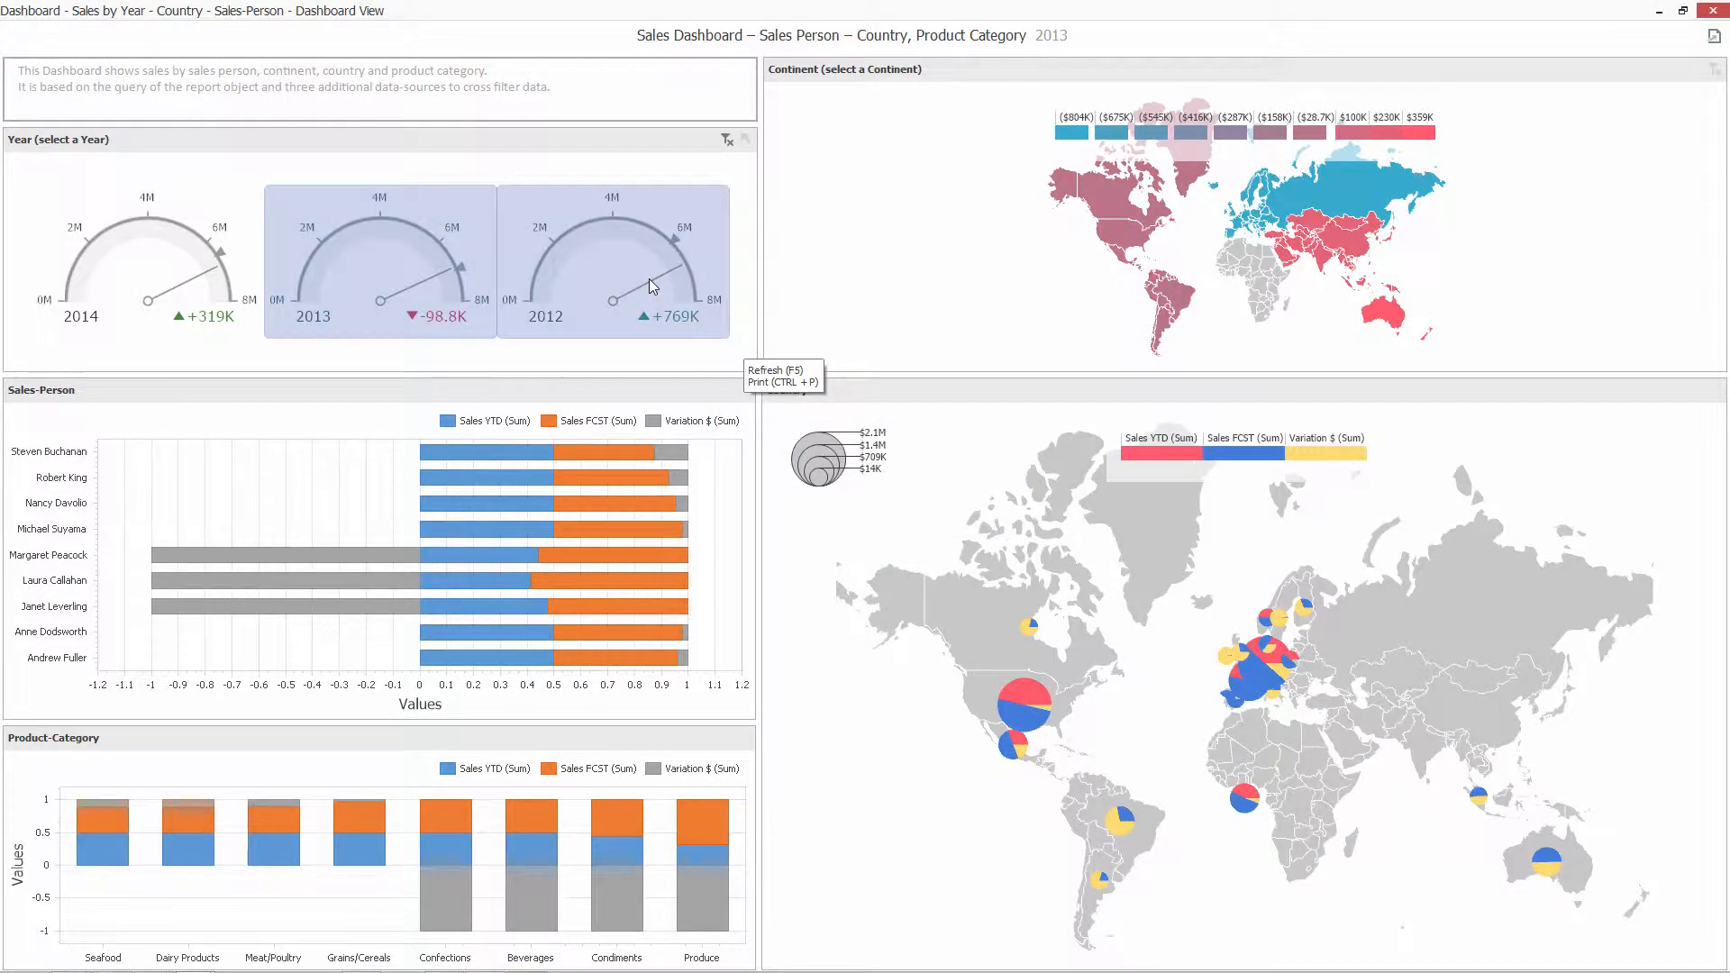
click(651, 284)
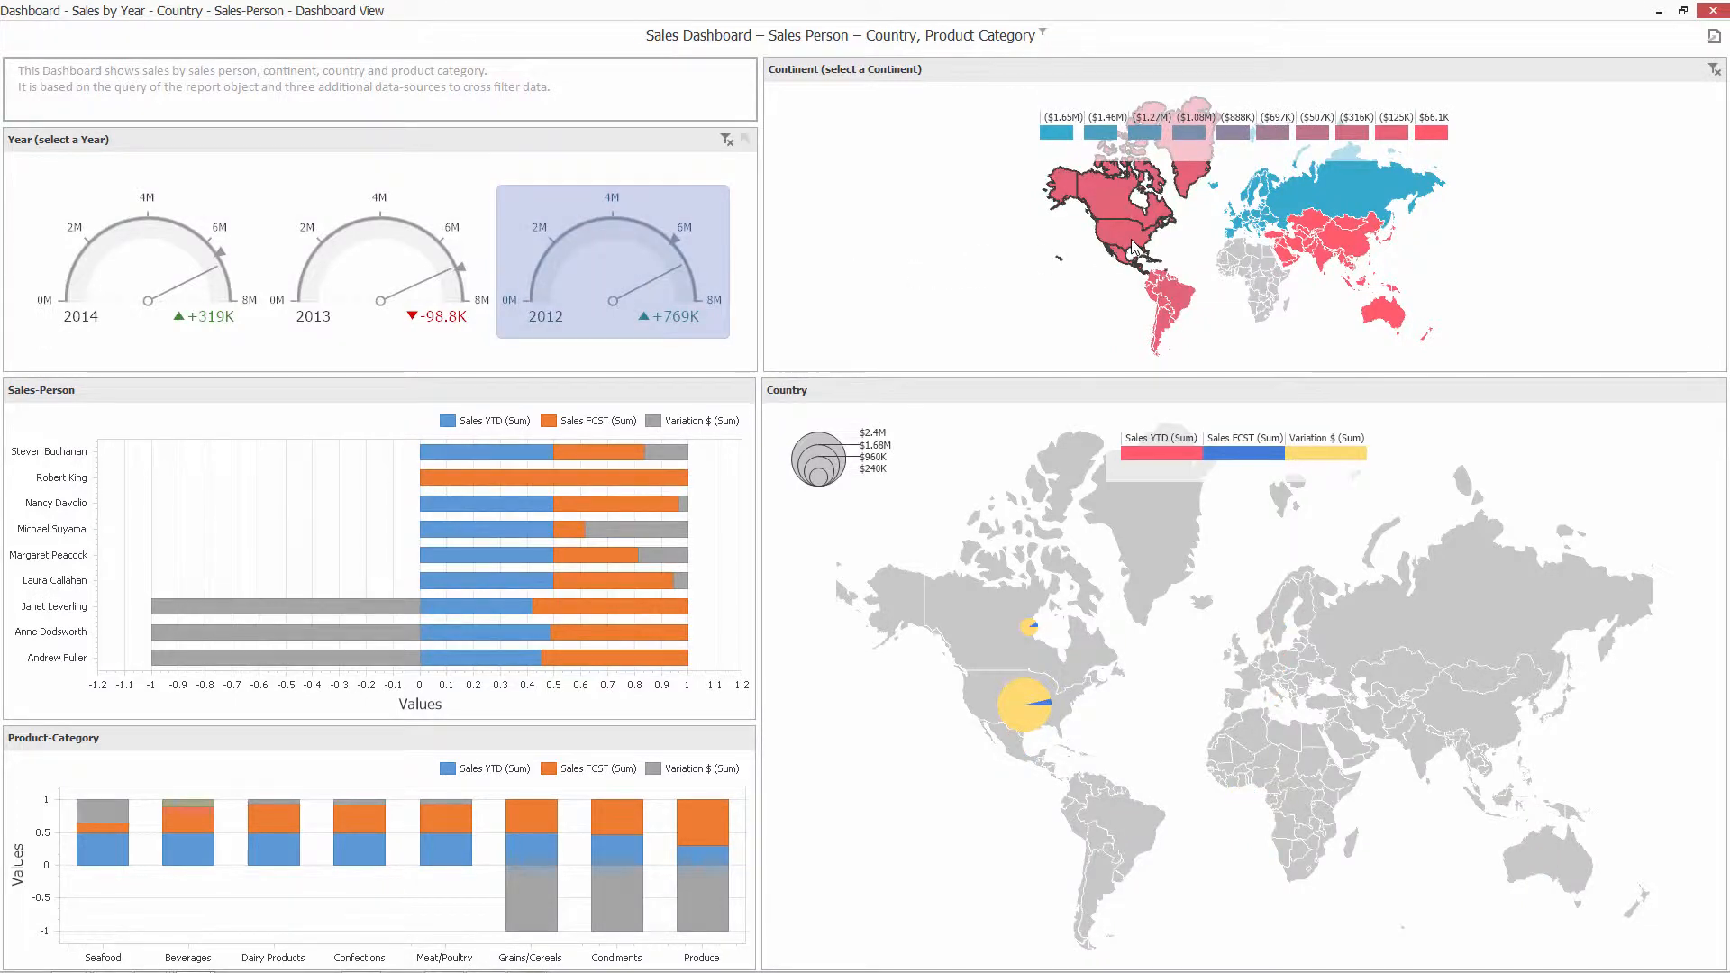
click(1717, 14)
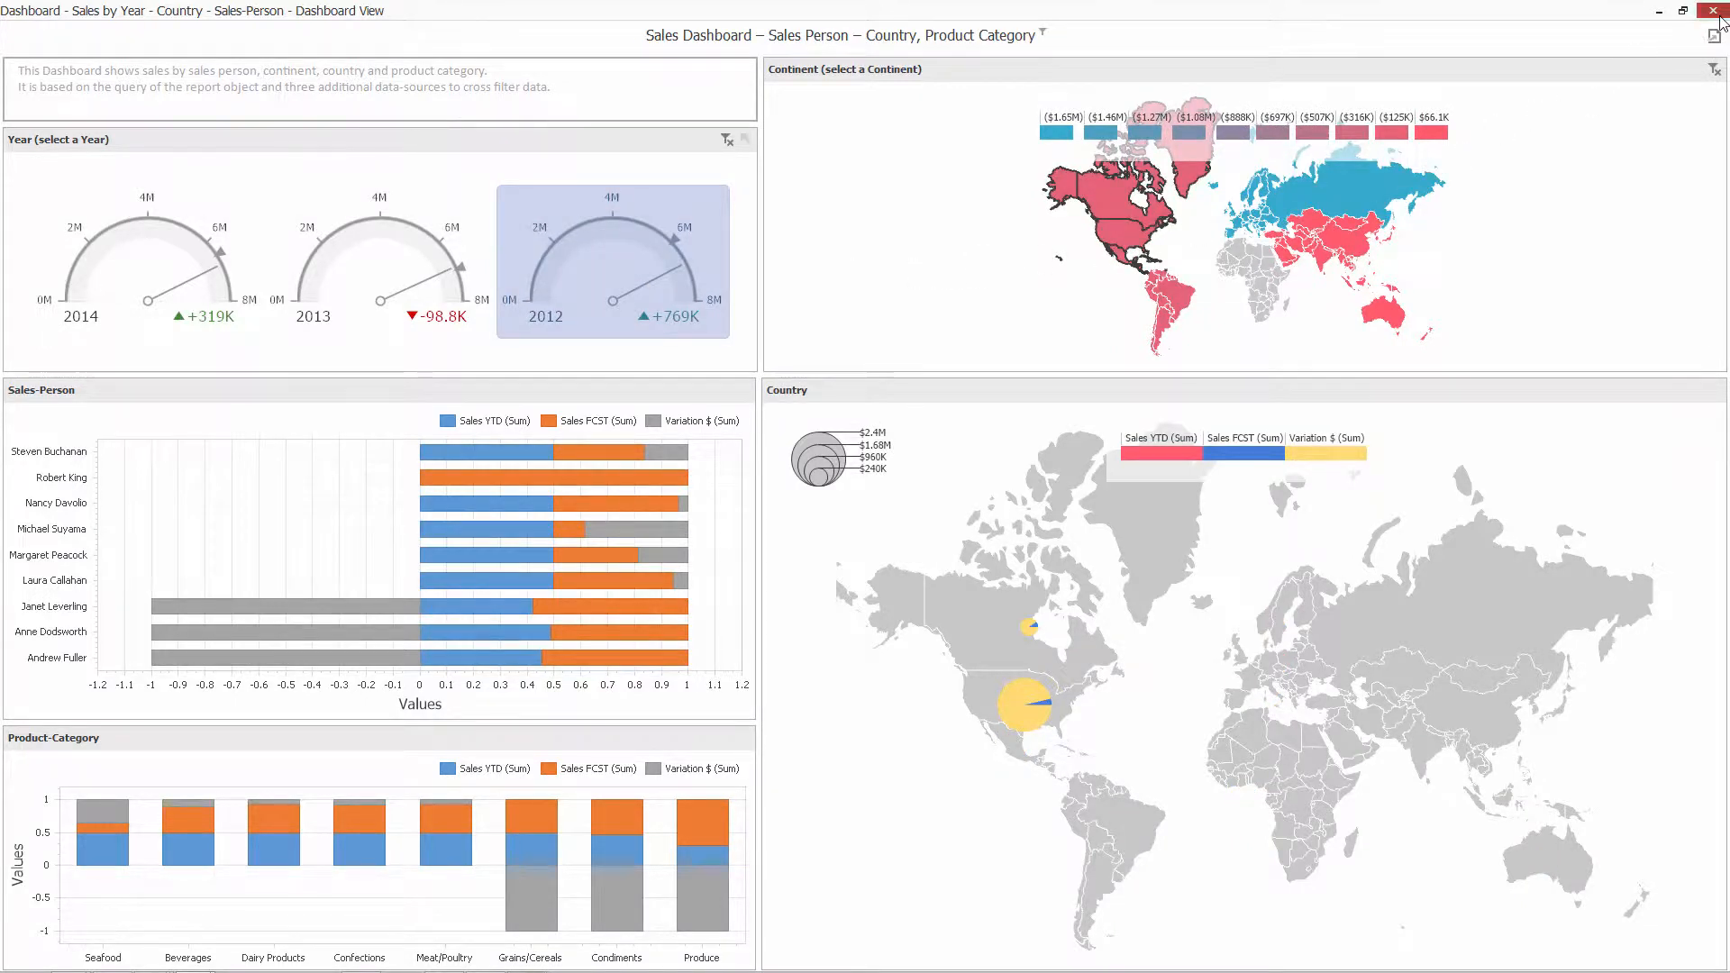